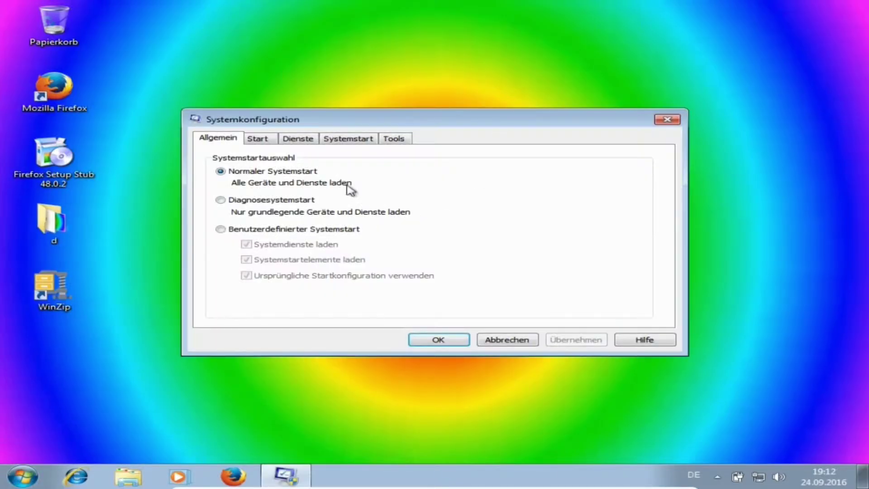
Step: Disable all services in Systemkonfiguration, including the Microsoft ones, accept the changes and restart the computer
left_click(335, 139)
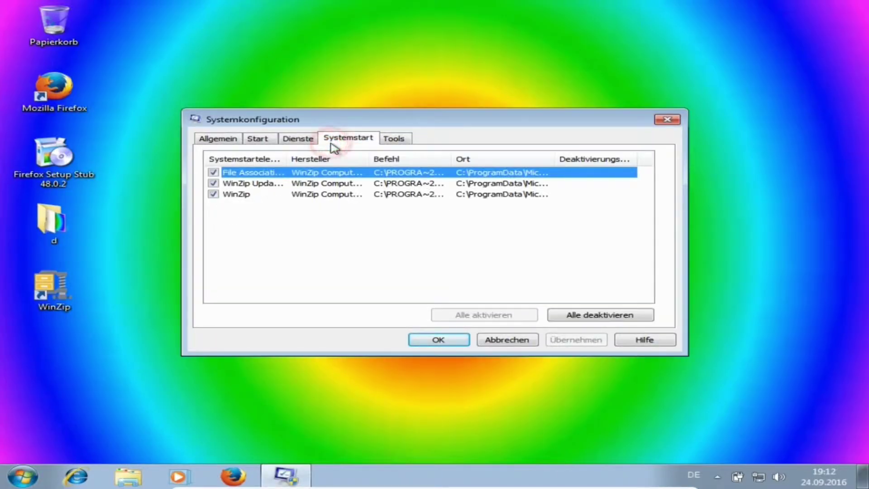
left_click(296, 138)
left_click(609, 306)
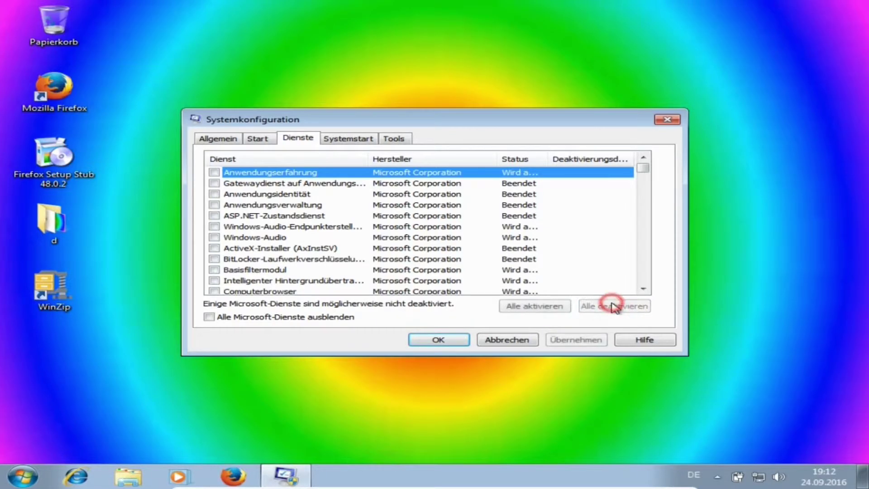
left_click(250, 317)
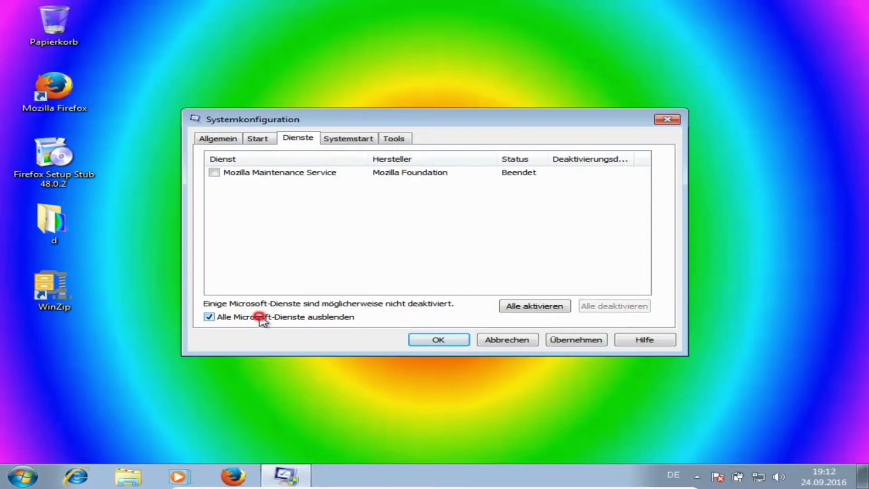
left_click(261, 319)
left_click_drag(652, 172, 607, 287)
left_click(453, 337)
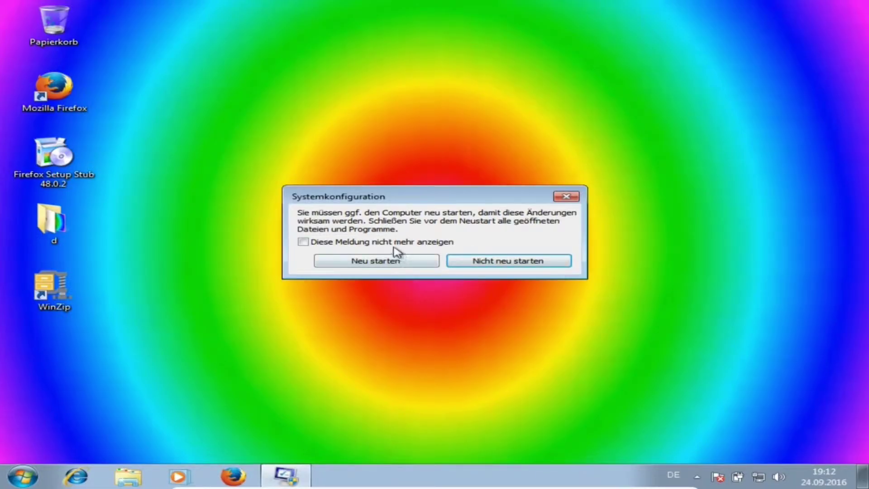
left_click(390, 259)
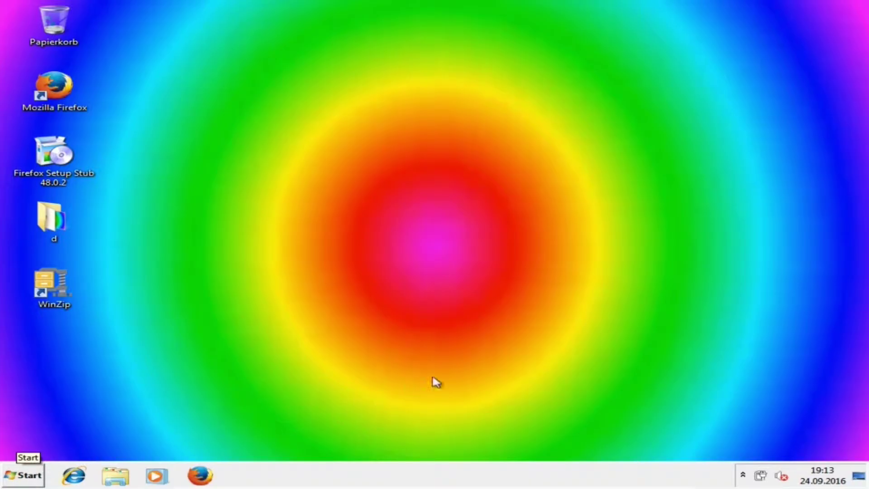
key("super")
left_click_drag(758, 124, 549, 263)
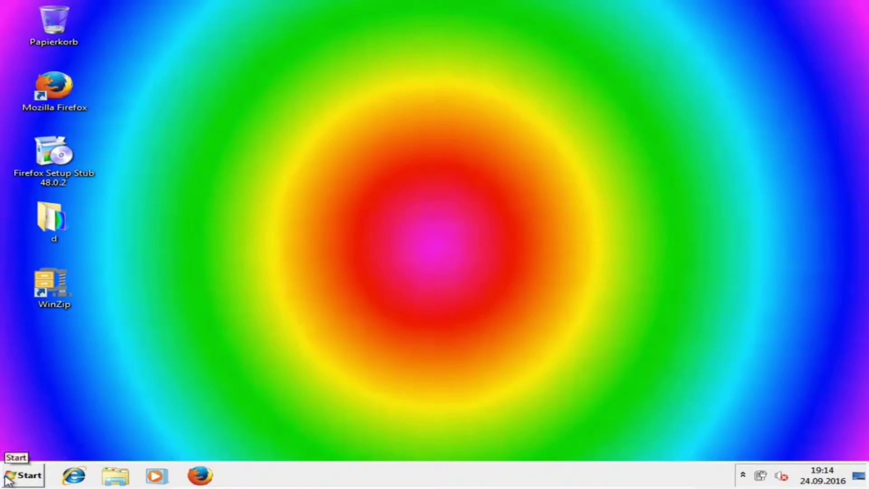
left_click(19, 476)
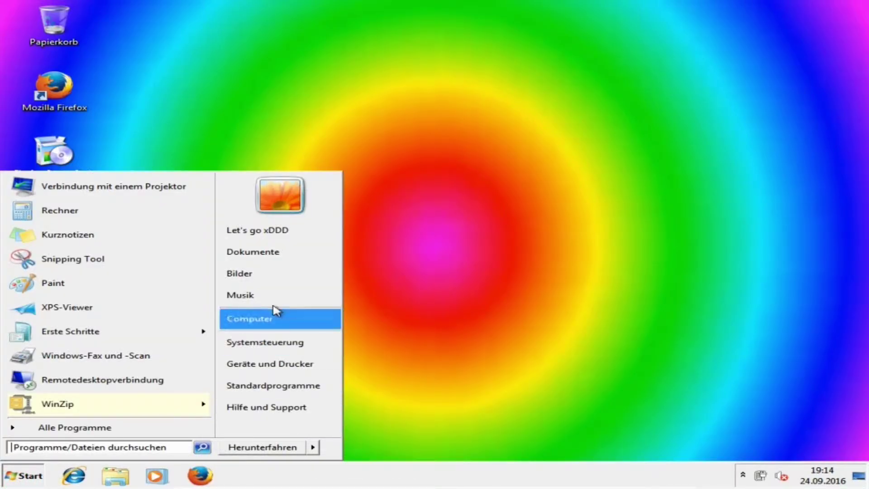
left_click(436, 320)
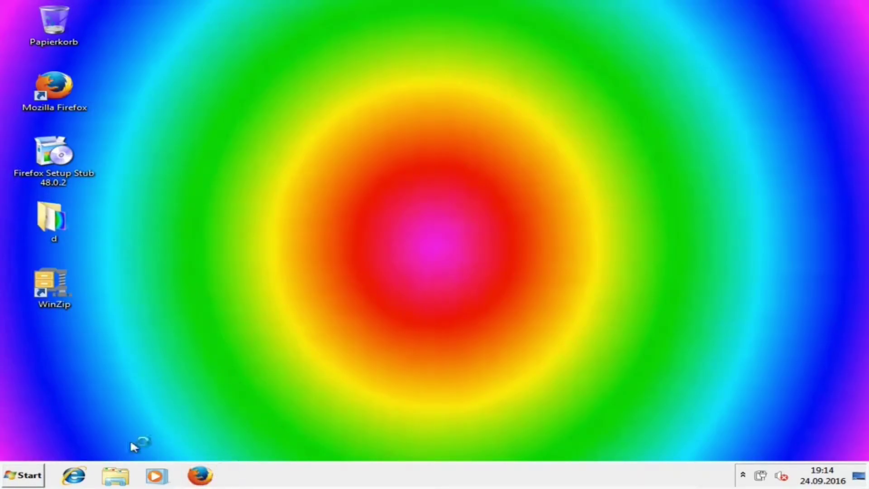
Step: Examine the process and service lists in Windows Task-Manager, close it, and maximize the Firefox window
right_click(273, 471)
left_click(289, 427)
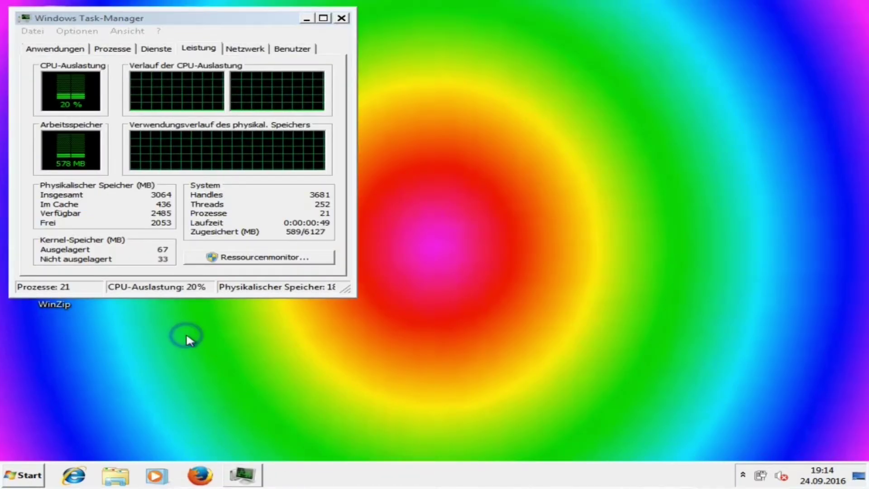
right_click(186, 334)
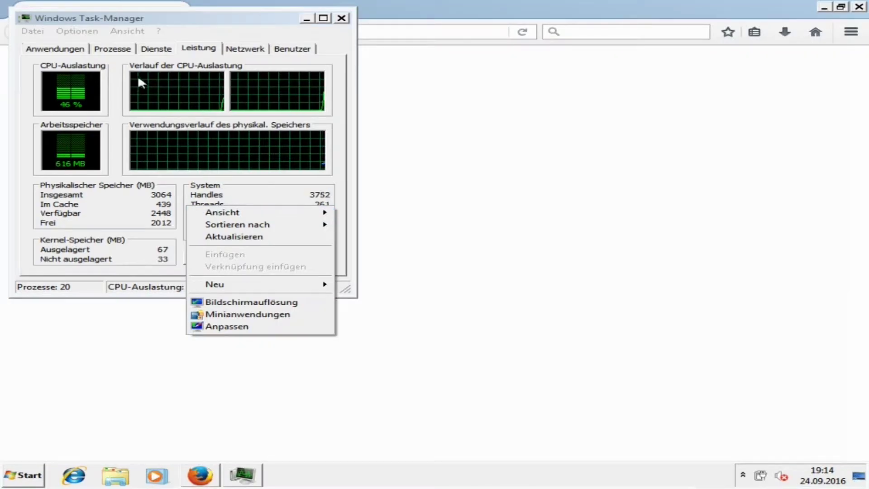
left_click(112, 49)
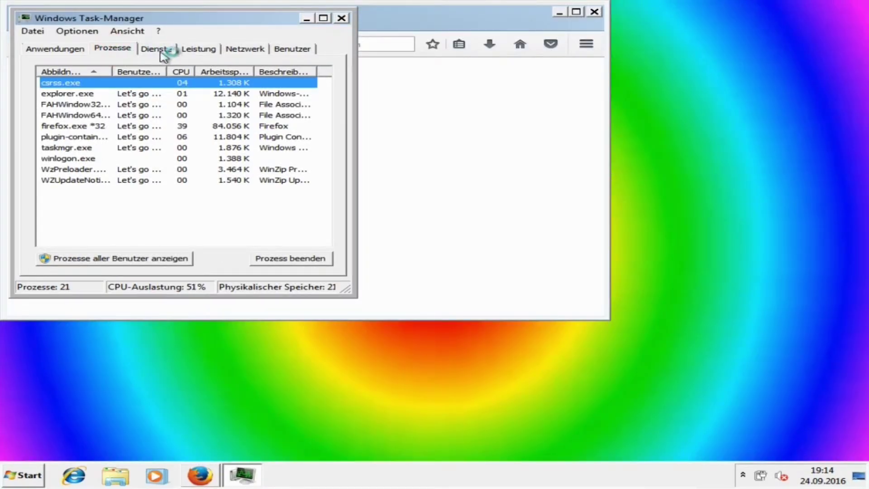
left_click(159, 50)
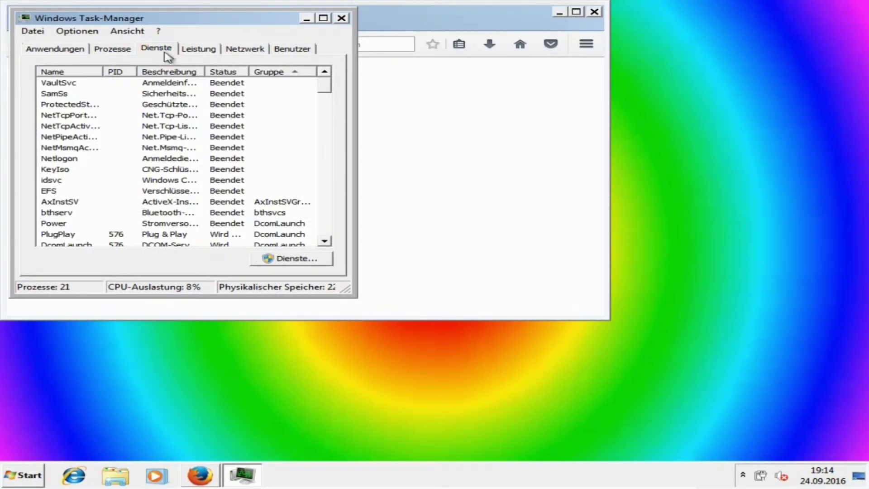
left_click_drag(326, 87, 337, 224)
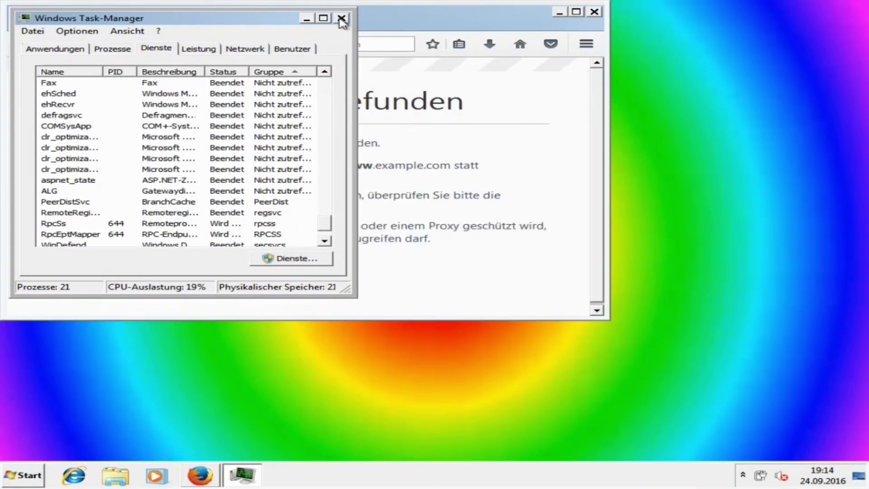
left_click(342, 18)
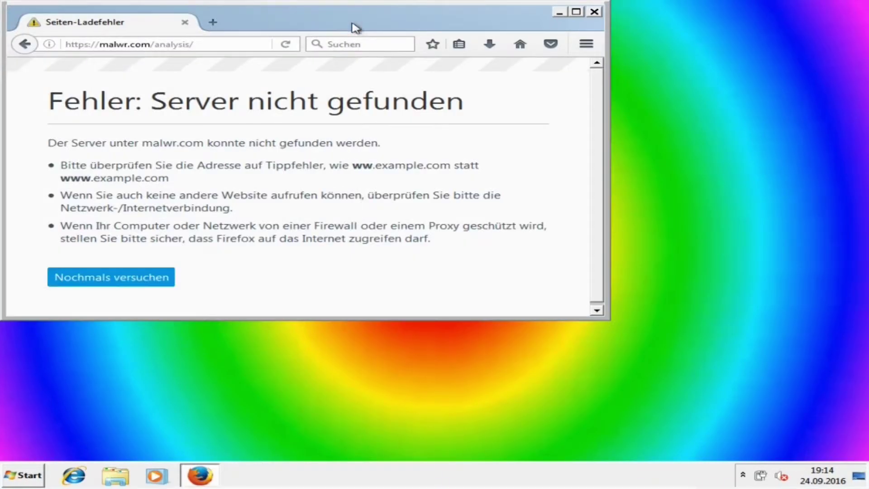
left_click(578, 13)
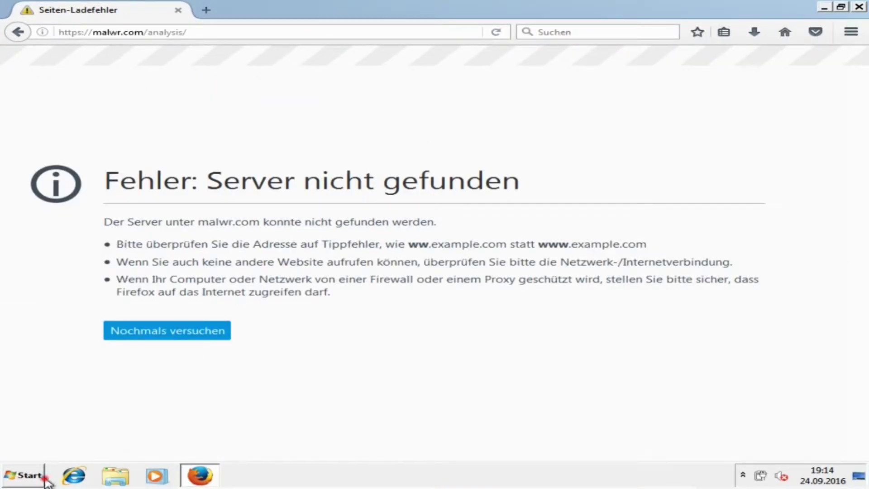
left_click(27, 476)
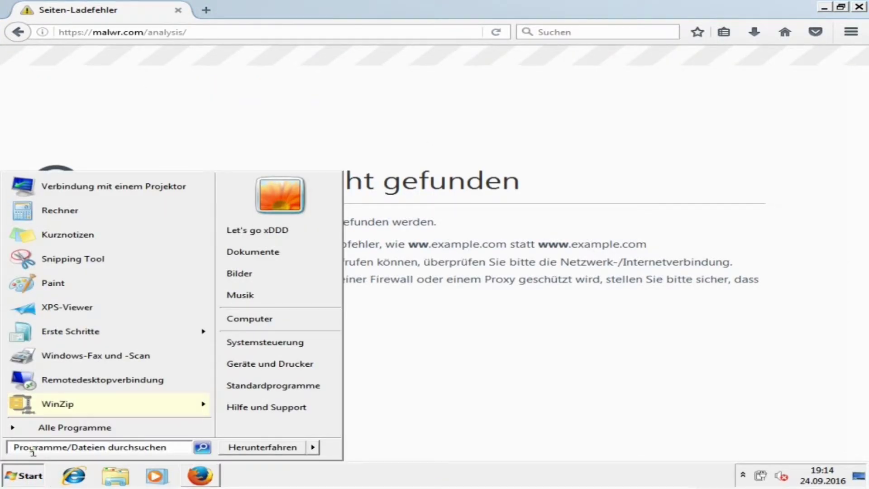
type("sys")
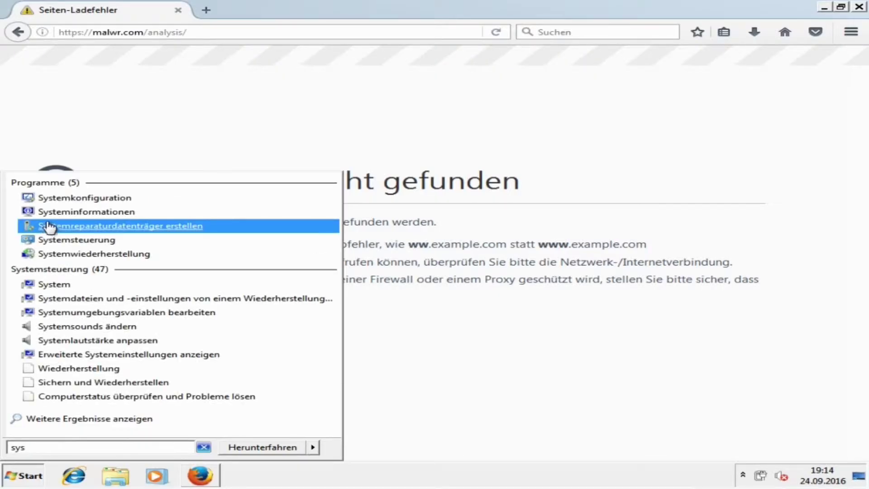
left_click(56, 213)
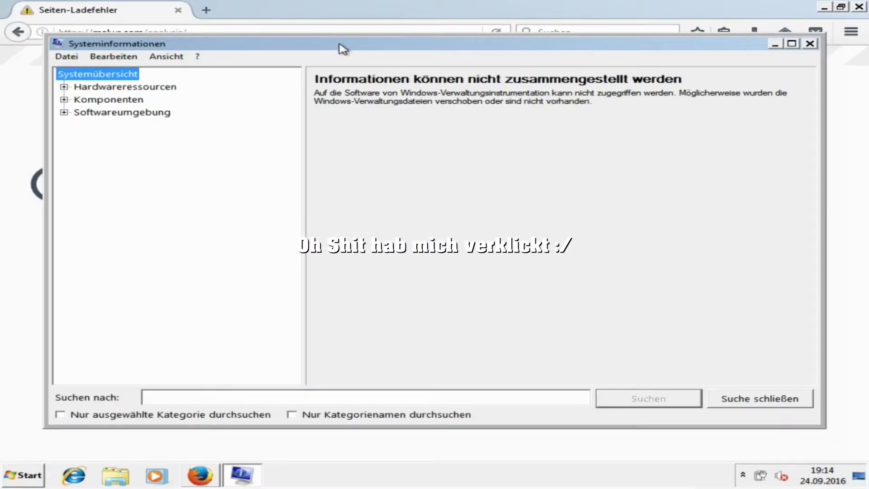
left_click(810, 43)
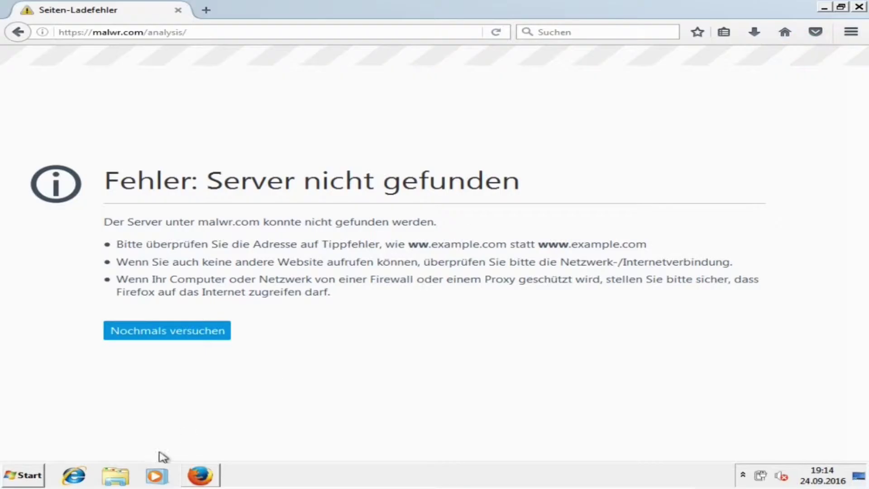
Step: Find Systemkonfiguration by searching for "sys", launch it and allow msconfig.exe to make changes to the computer
left_click(4, 479)
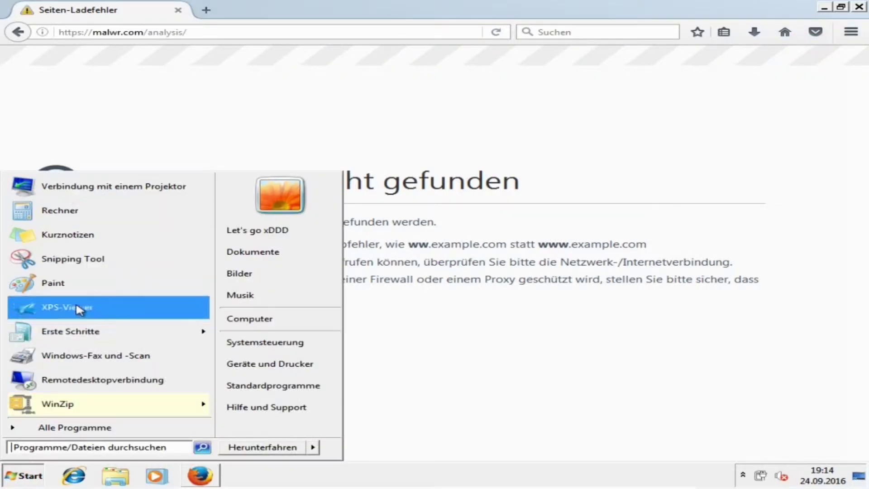
type("sys")
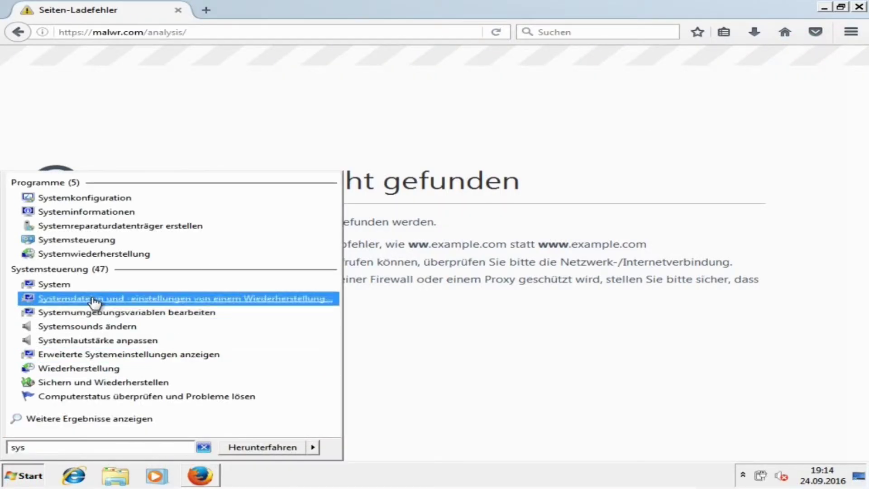
left_click(118, 202)
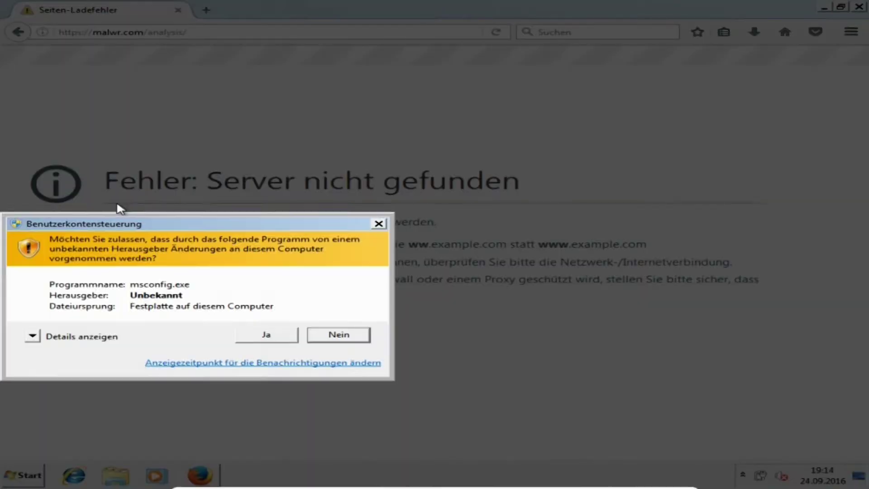
left_click(266, 338)
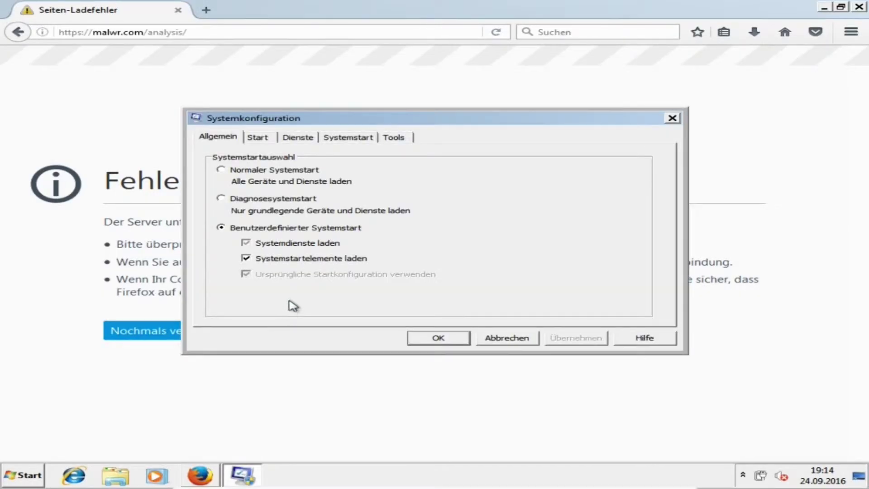
Step: Disable the RPC-Endpunktzuordnung service and all other services that are still enabled in Systemkonfiguration
left_click(285, 137)
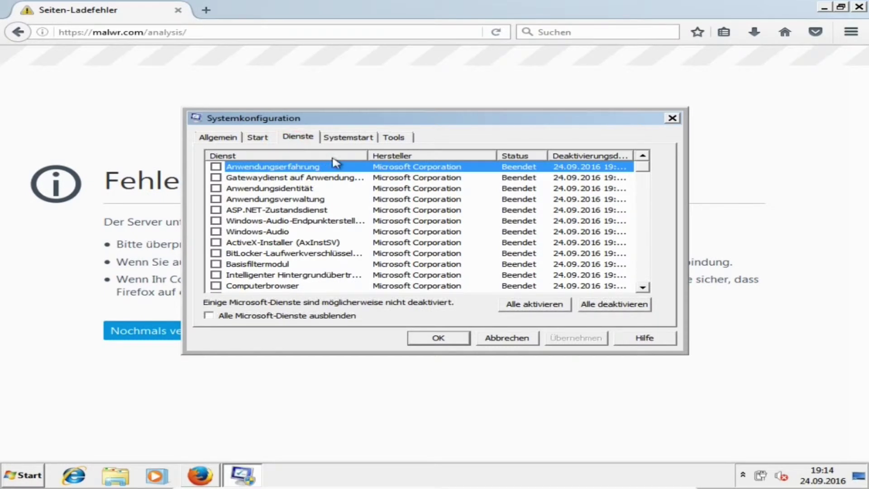
left_click_drag(642, 167, 647, 231)
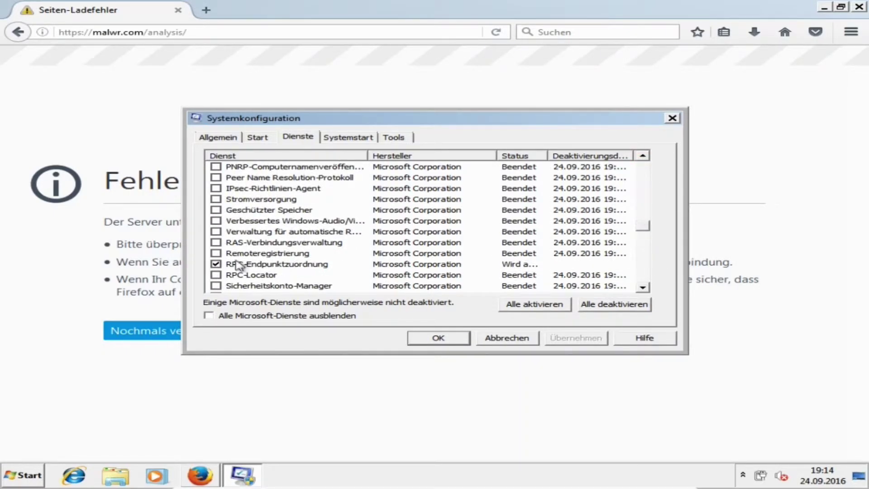
left_click(216, 264)
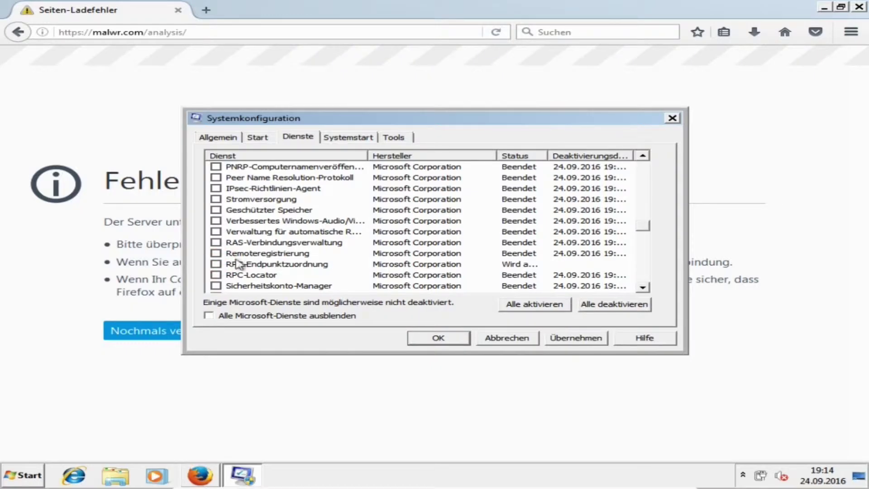
left_click_drag(637, 225, 652, 188)
left_click(607, 305)
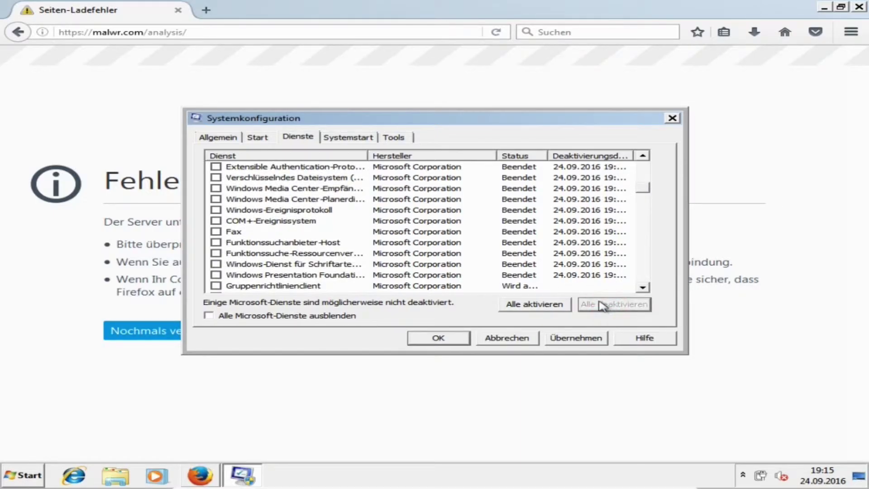
Step: Apply the service changes and close Systemkonfiguration without restarting the computer
left_click_drag(646, 190, 652, 311)
left_click(560, 338)
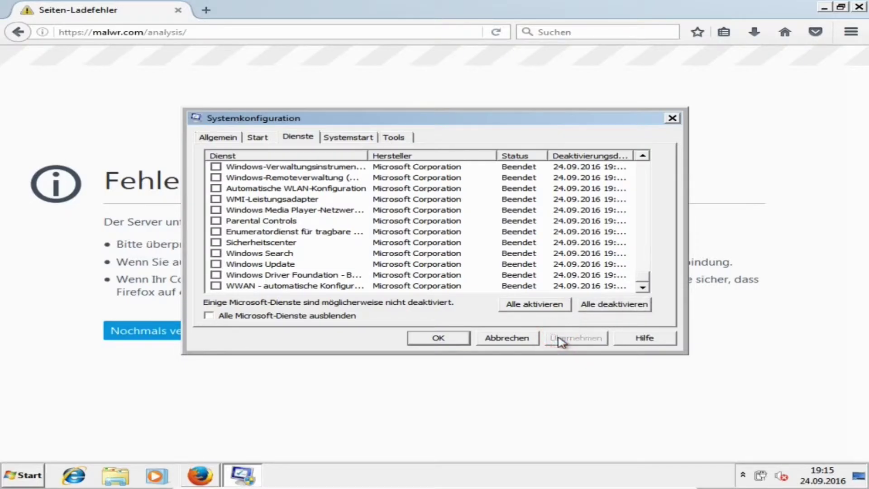
left_click(442, 338)
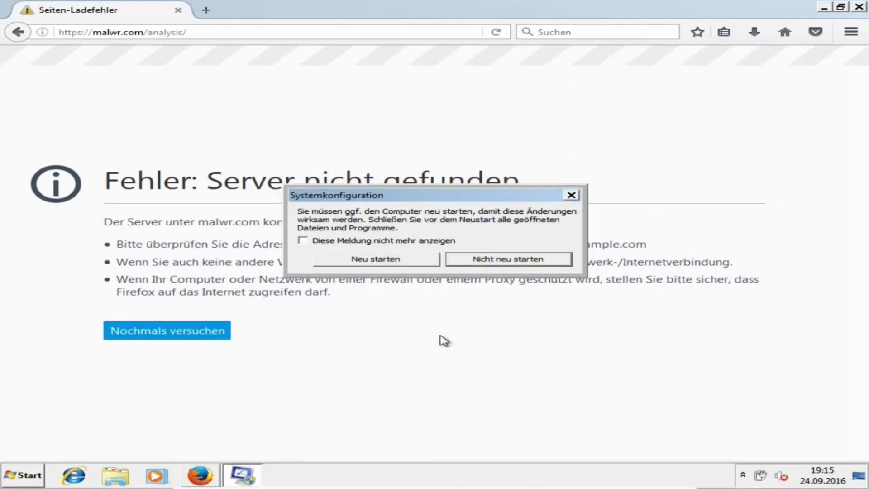
left_click(525, 260)
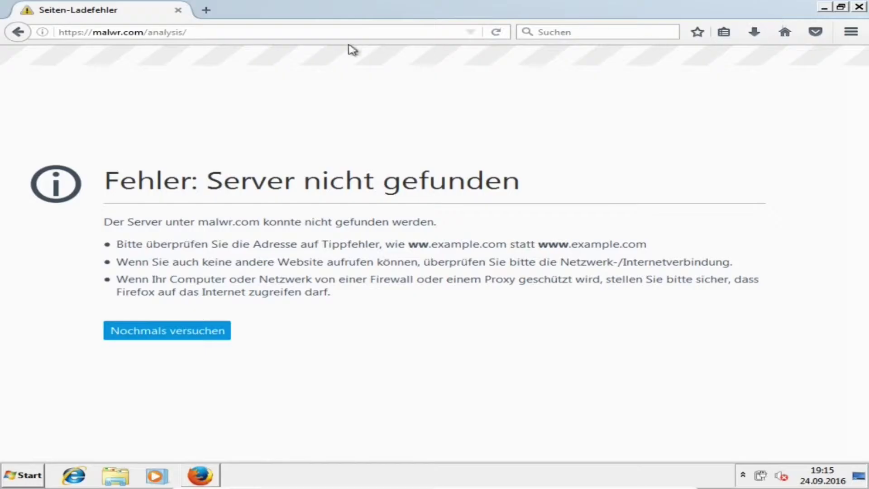
Step: Try to load google.de in a new Firefox tab
left_click(214, 11)
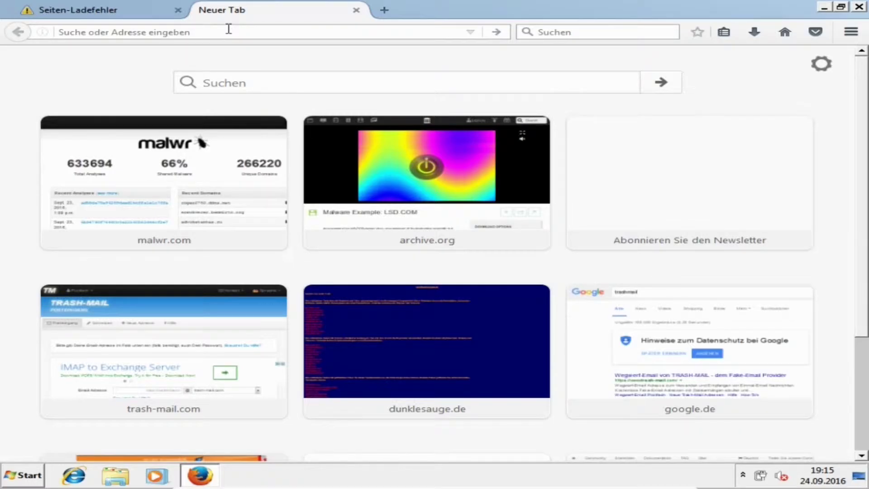
type("g")
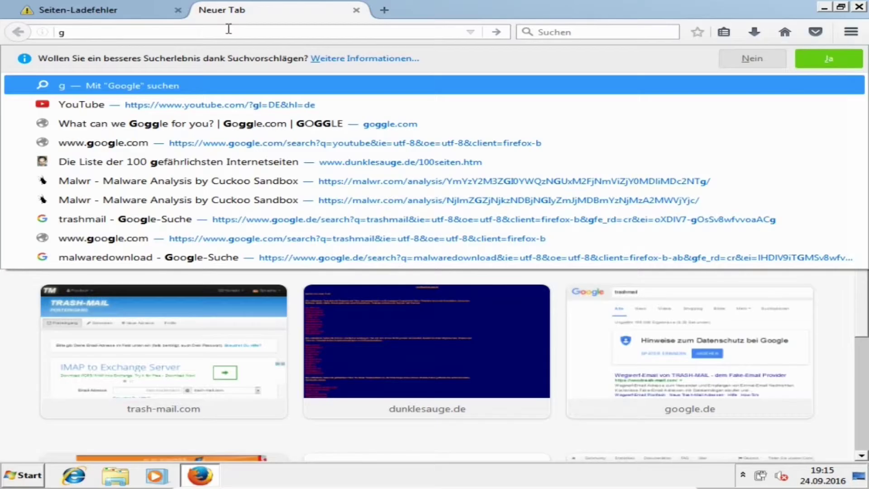
type("oog")
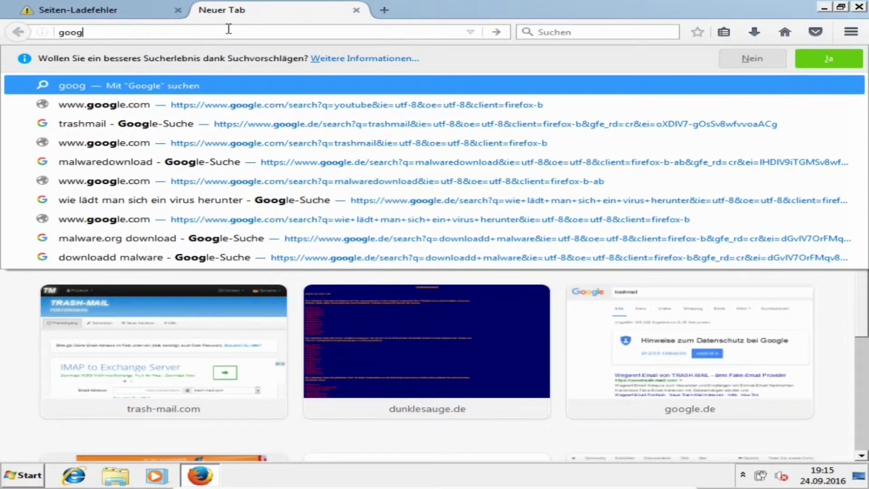
type("le.de")
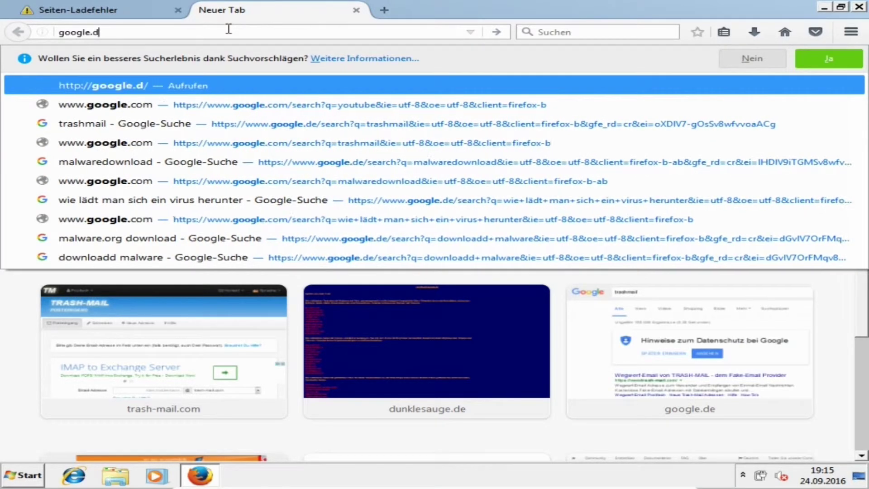
key("Return")
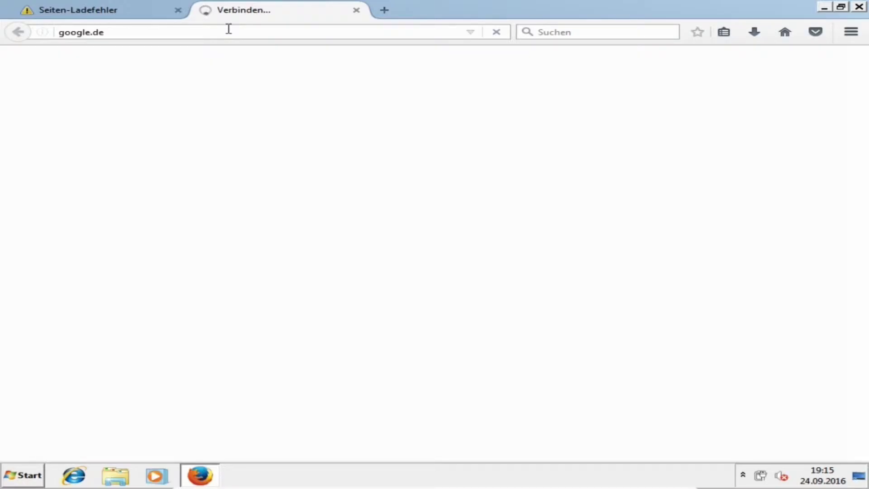
Step: Close the failed tab, check whether google.de loads in the remaining Firefox tab, and close Firefox
left_click(180, 10)
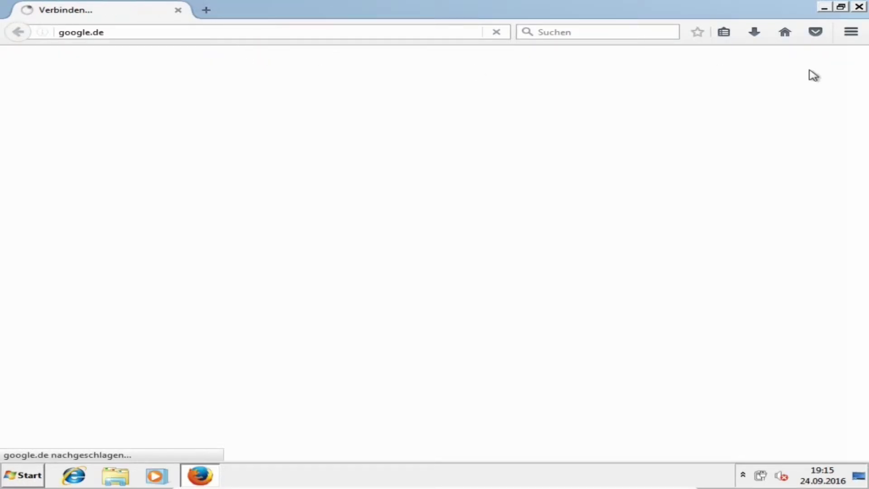
left_click(824, 7)
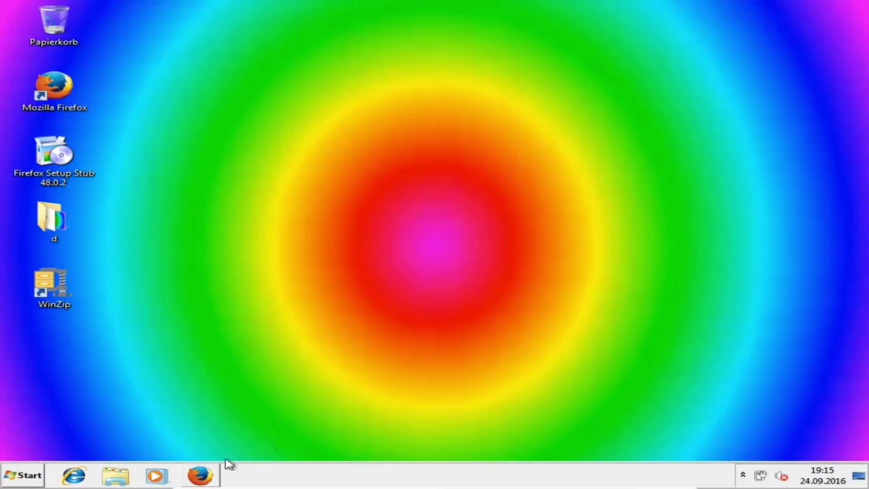
left_click(199, 476)
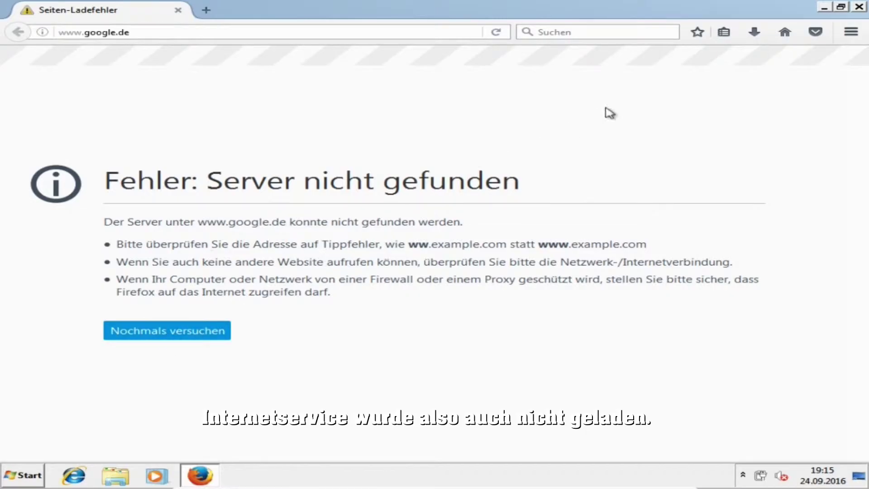
left_click(859, 7)
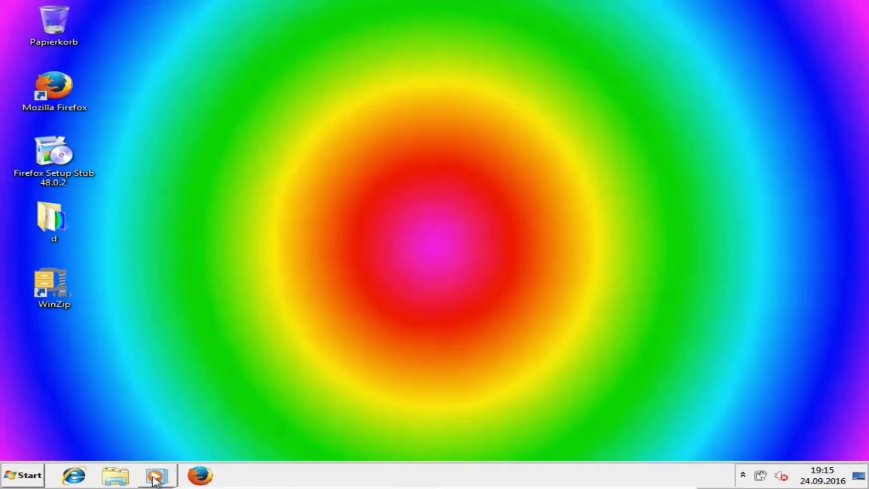
Step: Try to play Maid with the Flaxen Hair from Beispielmusik in the Musik library, and close Windows Media Player
left_click(115, 475)
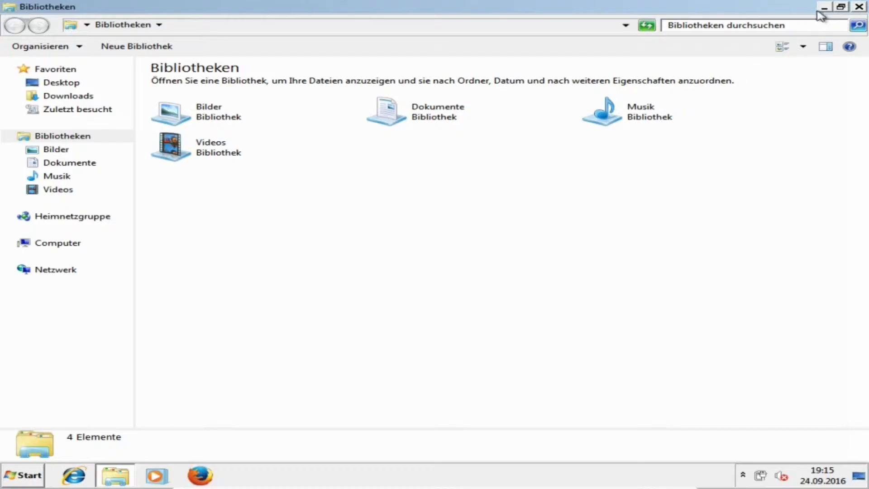
double_click(641, 109)
double_click(202, 120)
left_click(201, 132)
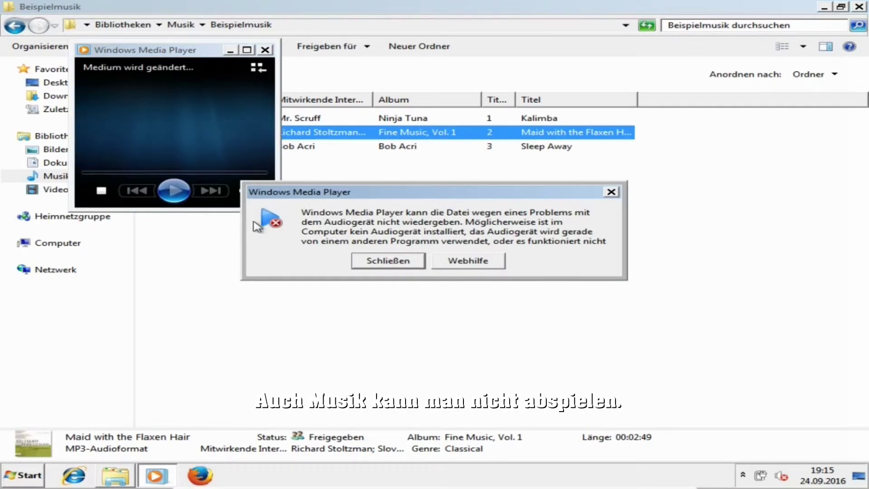
left_click(404, 262)
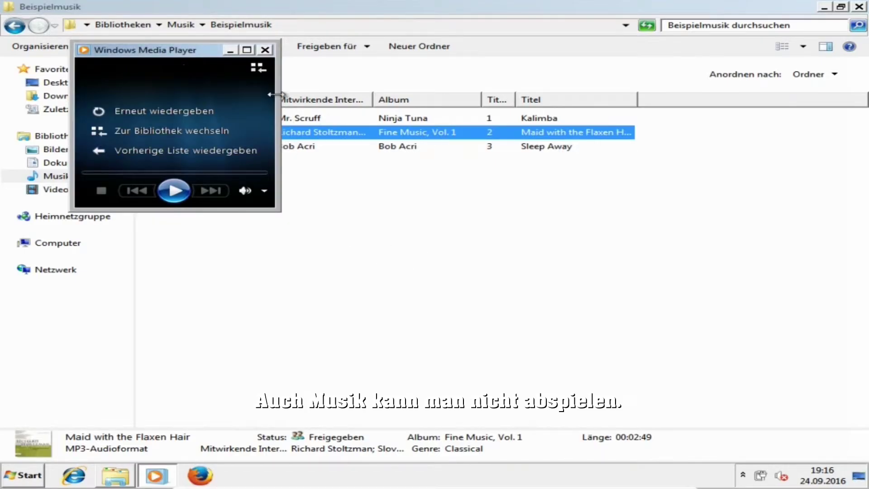
left_click(266, 50)
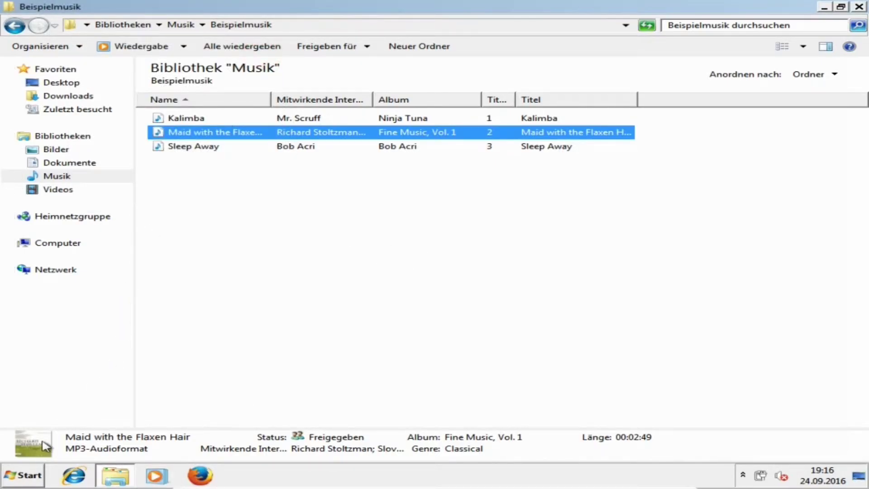
Step: Find Geräte-Manager by searching for "geräte manager", launch it and allow mmc.exe to make changes to the computer
left_click(16, 485)
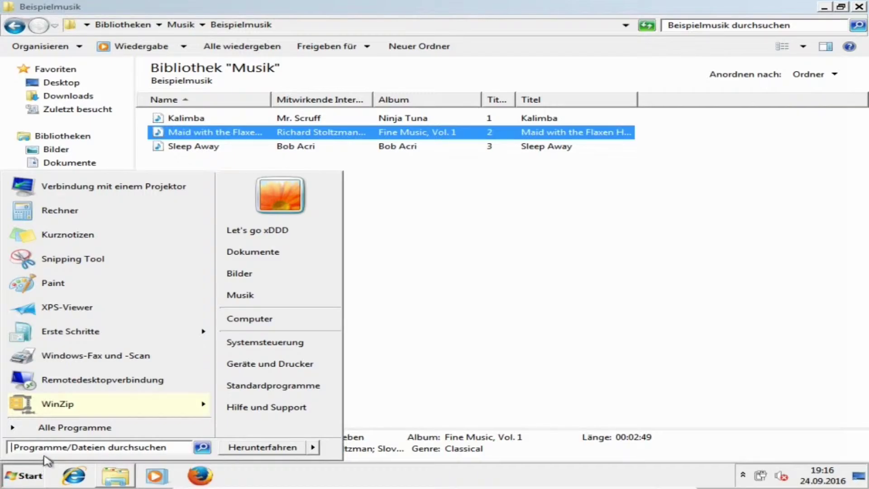
type("geräte")
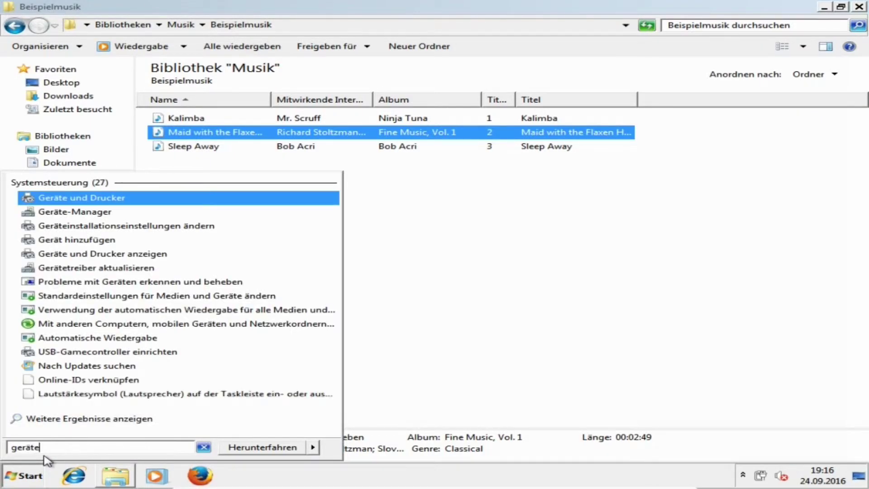
type(" manager")
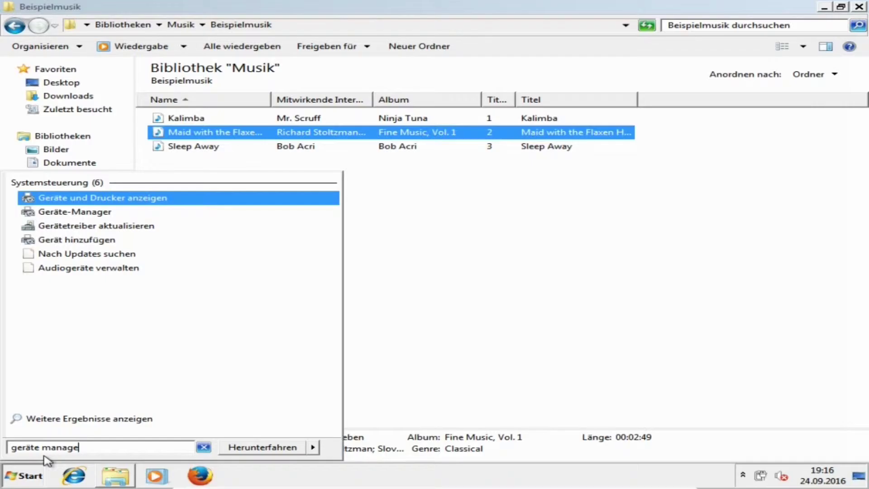
left_click(81, 215)
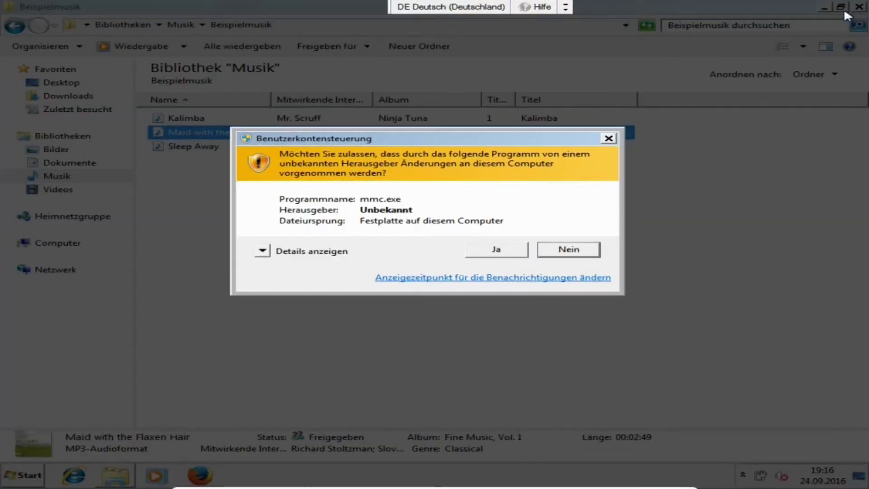
left_click(496, 250)
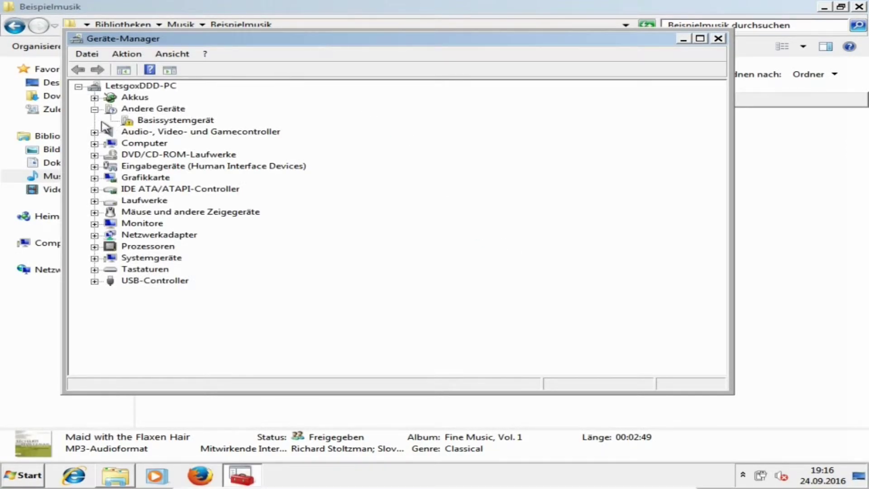
Step: Examine the devices listed in Geräte-Manager from Audio-, Video- und Gamecontroller through Grafikkarte
left_click(95, 132)
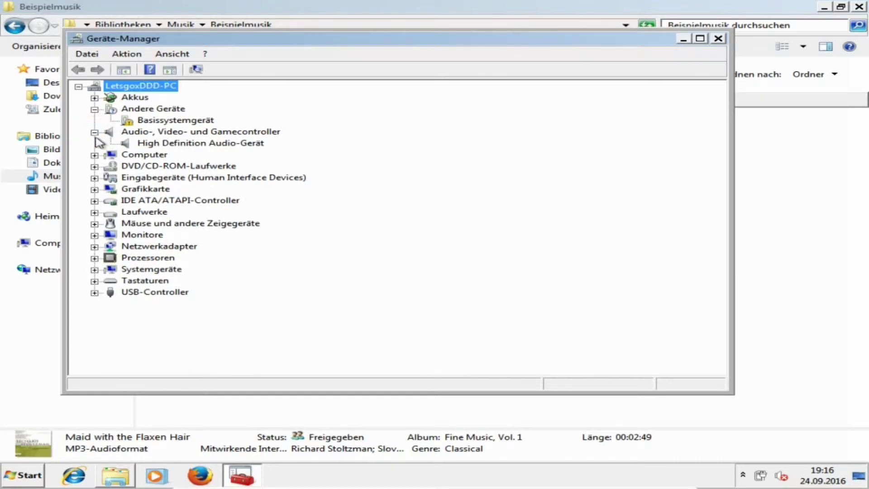
left_click(95, 155)
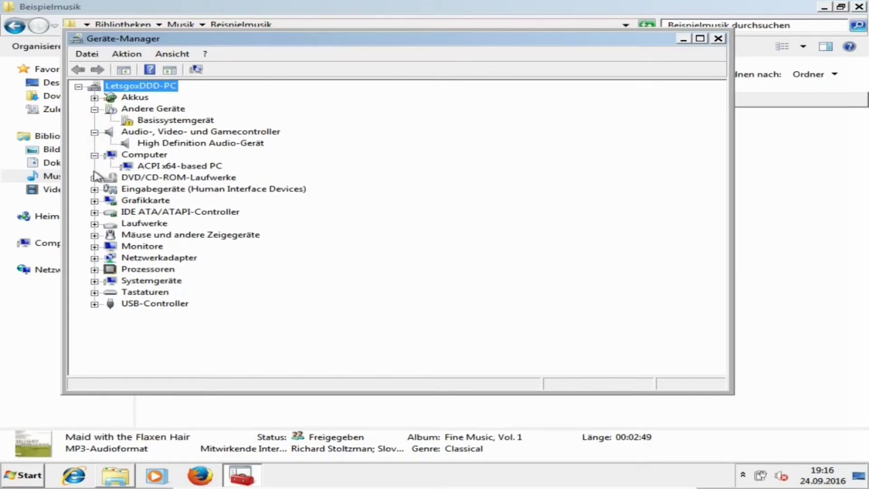
left_click(94, 178)
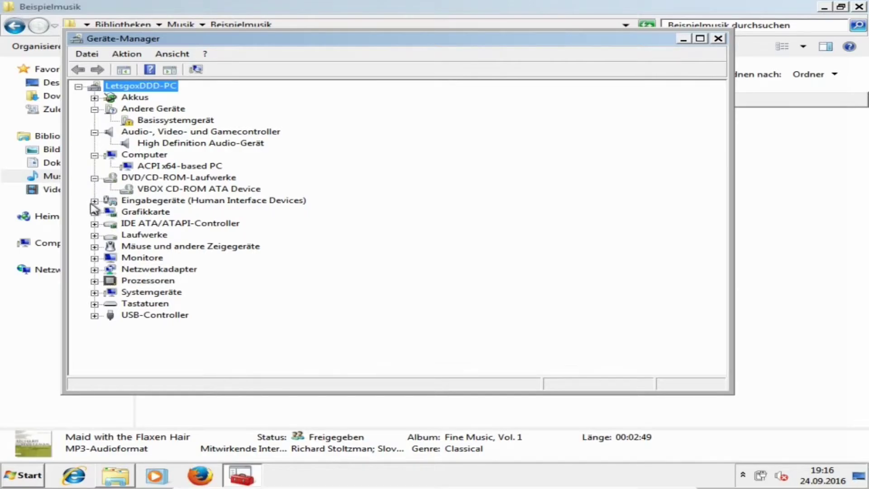
left_click(95, 201)
left_click(95, 224)
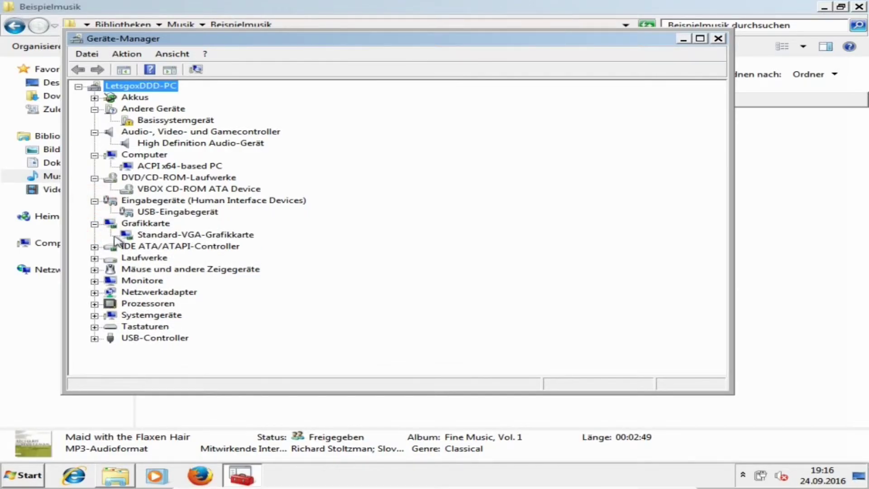
left_click(208, 234)
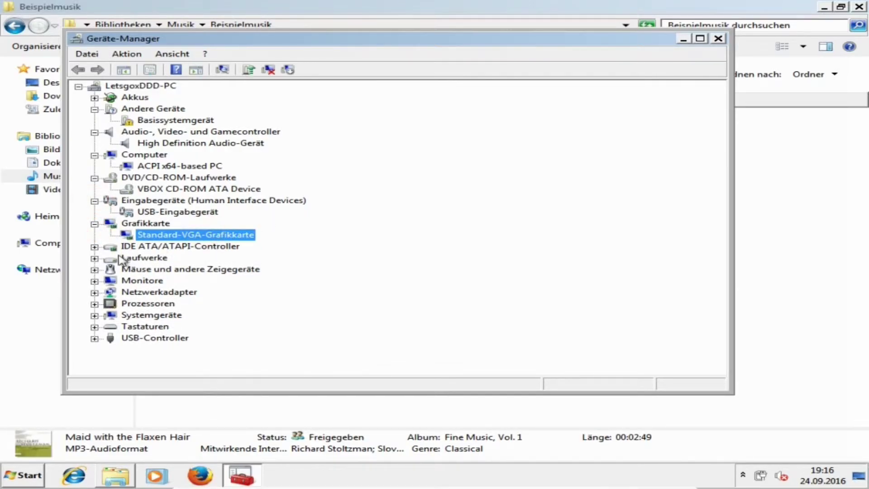
Step: Examine the remaining device categories from IDE ATA/ATAPI-Controller through Systemgeräte, and close Geräte-Manager
left_click(94, 246)
left_click(95, 293)
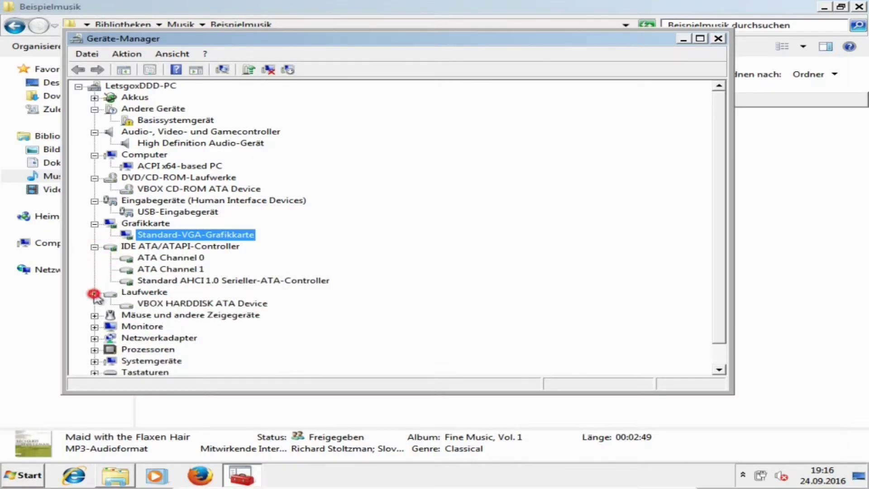
left_click(95, 316)
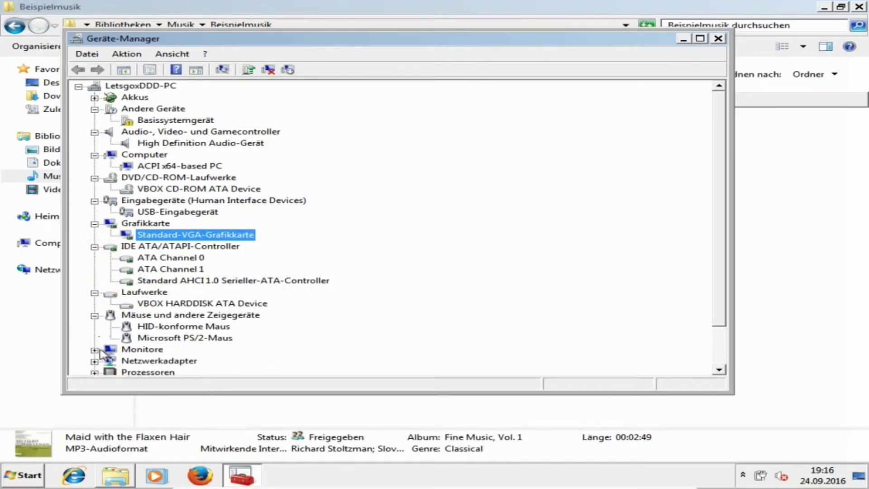
left_click(95, 350)
scroll(103, 364, "down", 1)
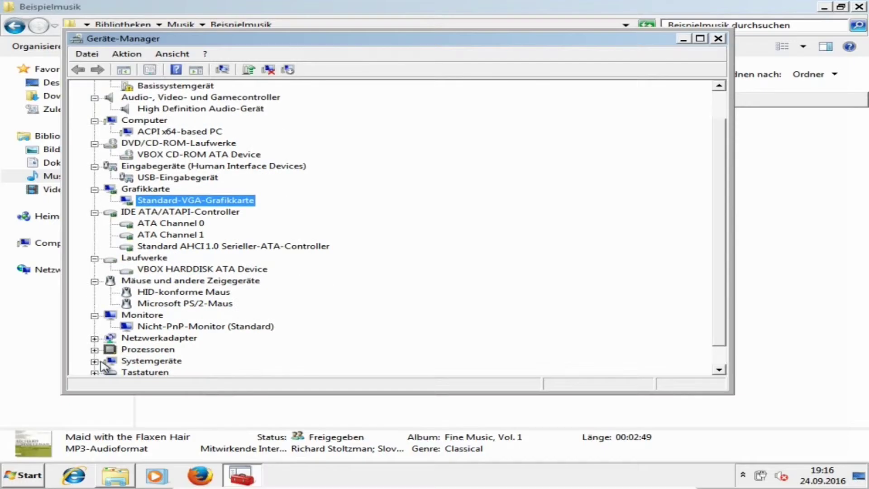
left_click(95, 349)
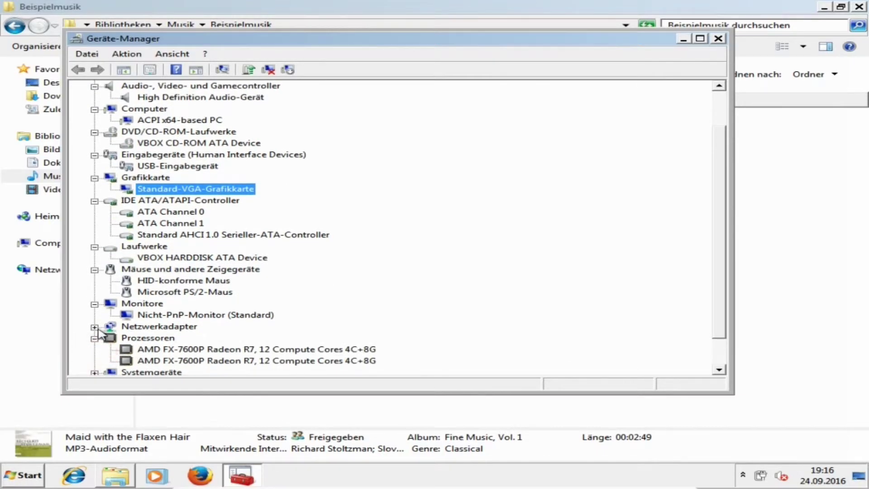
left_click(95, 327)
scroll(104, 334, "down", 1)
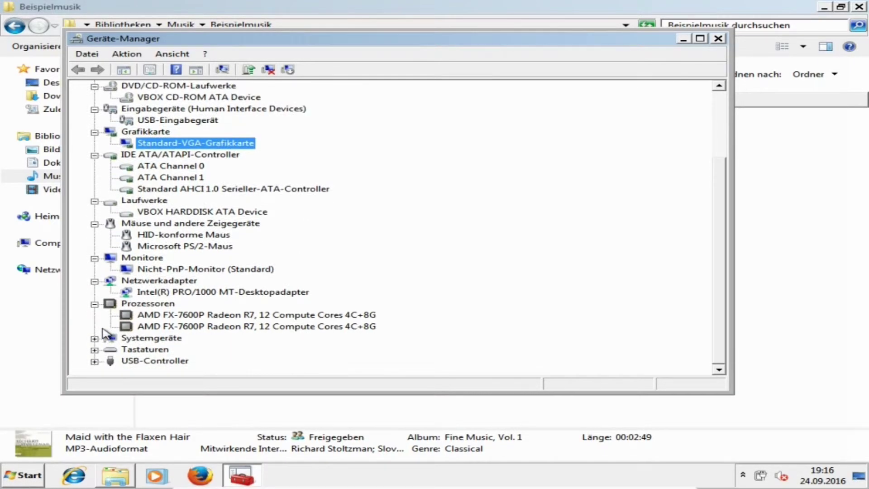
left_click(95, 338)
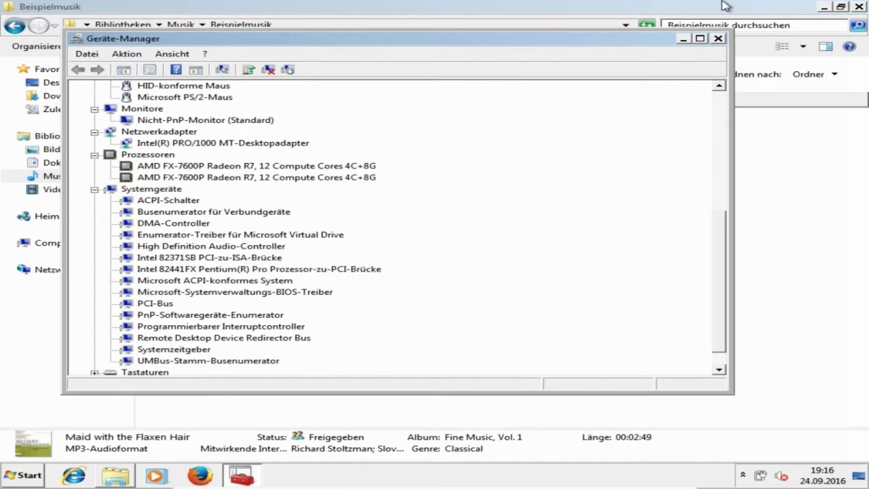
left_click(717, 39)
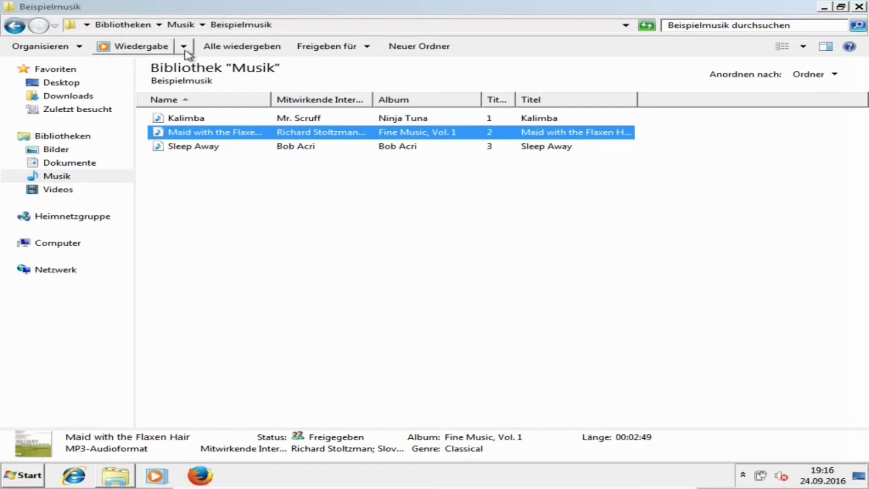
Step: Try to play Sleep Away, and start the Natur video from Beispielvideos in the Videos library
left_click(186, 147)
left_click(181, 25)
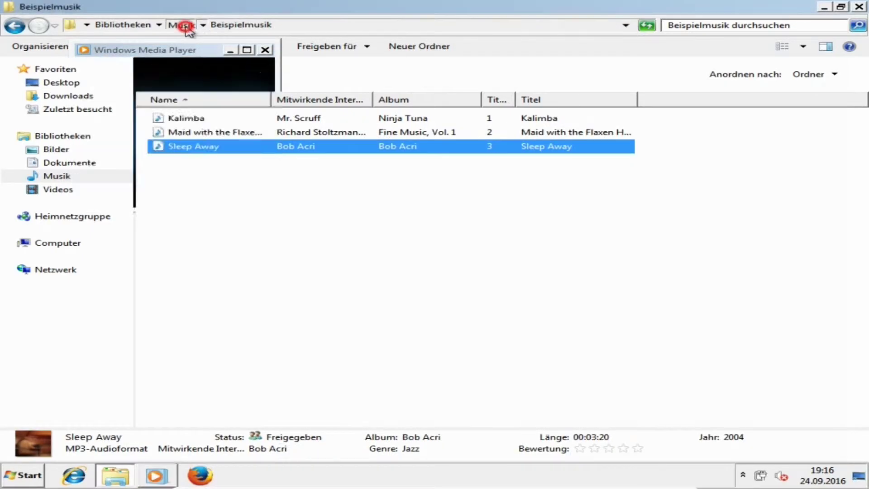
left_click(129, 26)
double_click(222, 138)
double_click(199, 136)
double_click(198, 135)
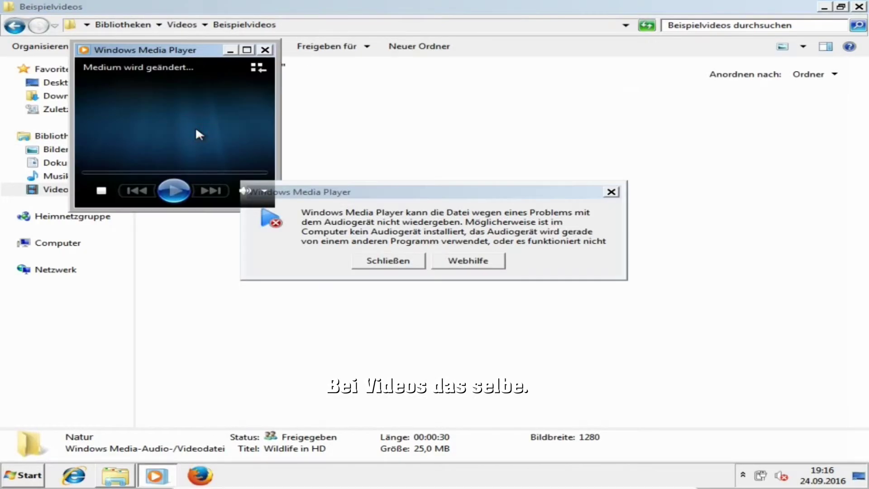
Step: Dismiss the playback error, retry playing the video once, and close Windows Media Player
left_click(384, 262)
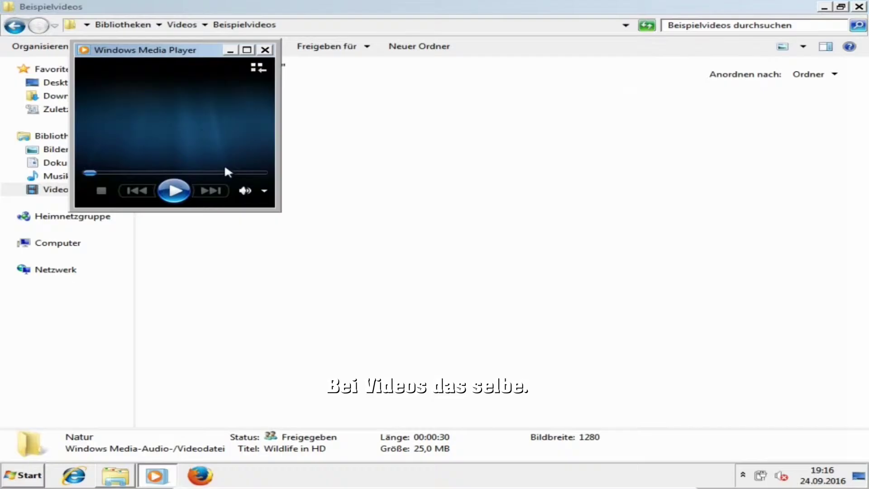
left_click(173, 191)
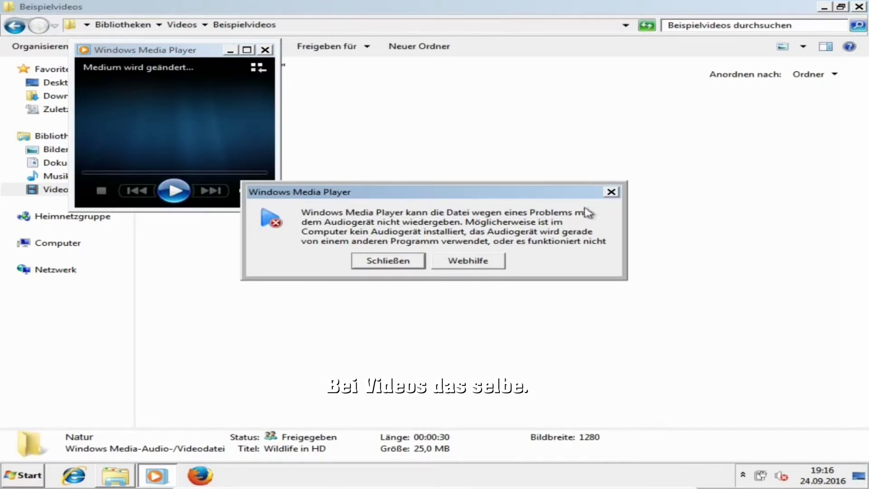
left_click(611, 192)
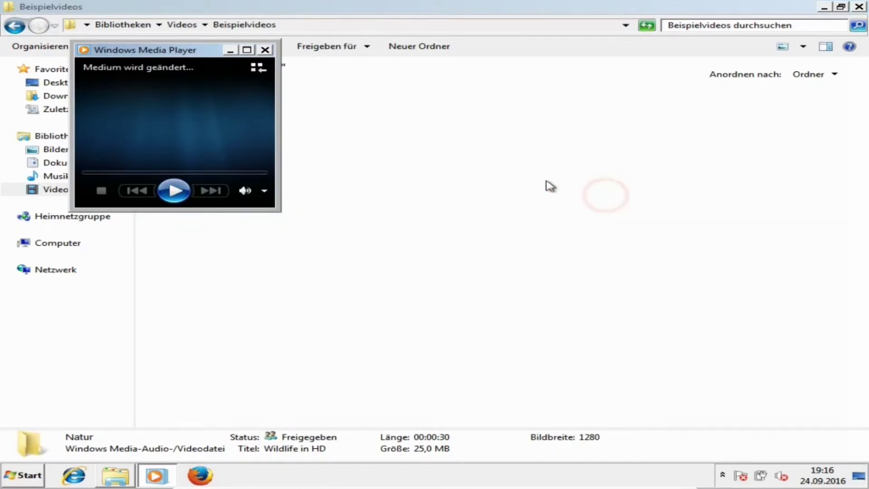
left_click(266, 49)
Step: Open the Chrysantheme picture from Beispielbilder in the Bilder library, and browse through the sample pictures to Leuchtturm
left_click(179, 25)
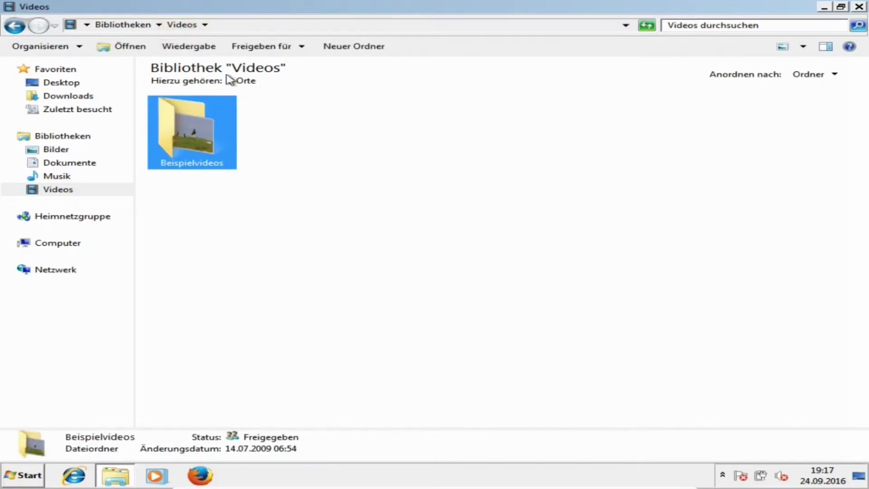
left_click(116, 24)
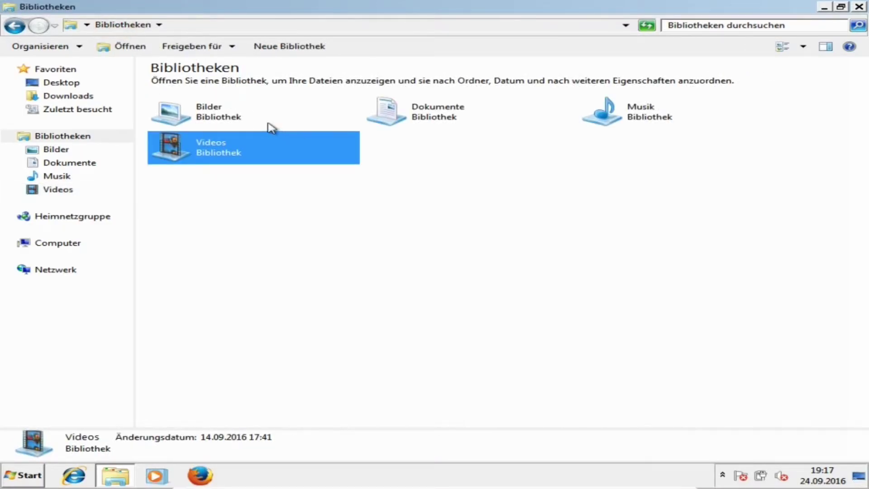
double_click(271, 128)
double_click(193, 128)
left_click(204, 140)
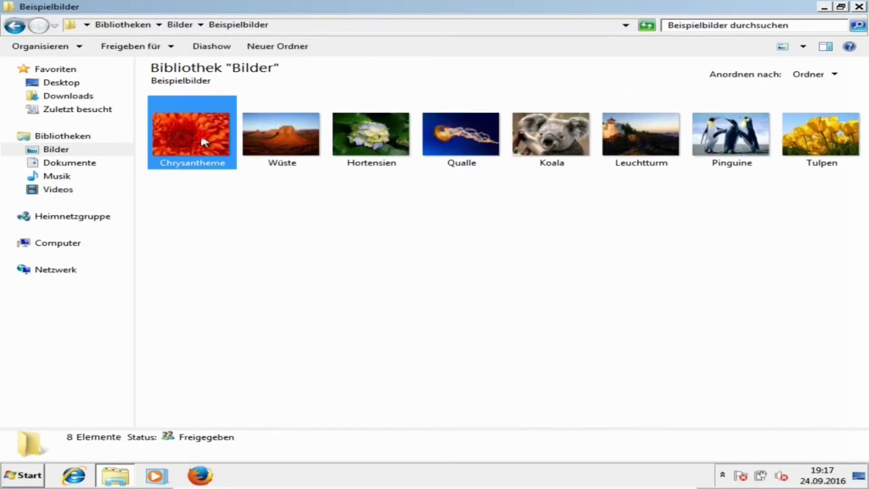
double_click(204, 140)
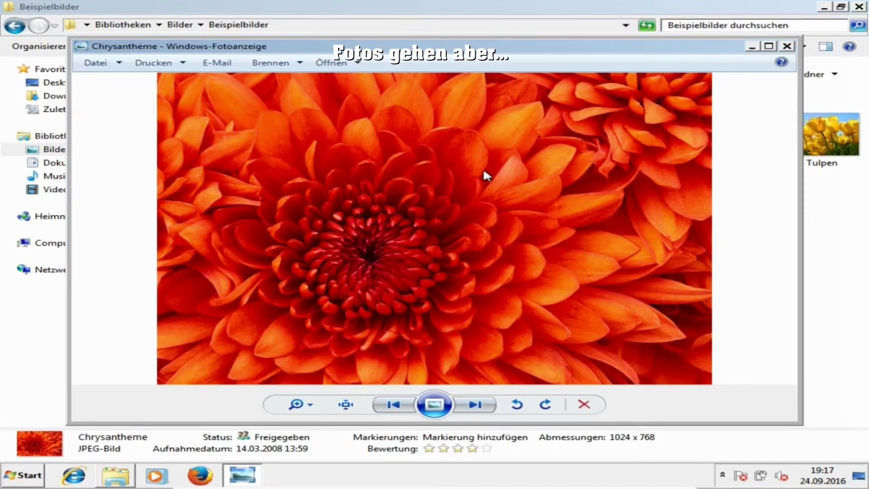
scroll(458, 259, "down", 3)
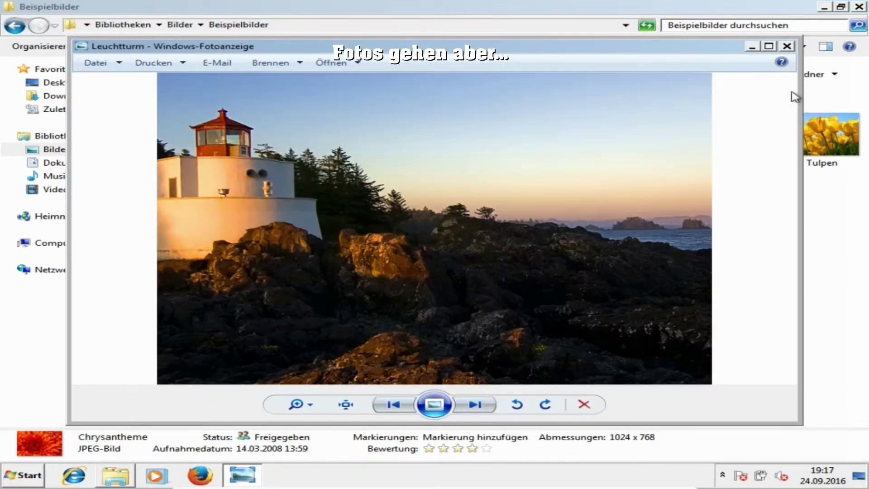
Step: Close the photo viewer and the Beispielbilder window, and add the CPU-Nutzung gadget from the Minianwendungsgalerie to the desktop
left_click(788, 46)
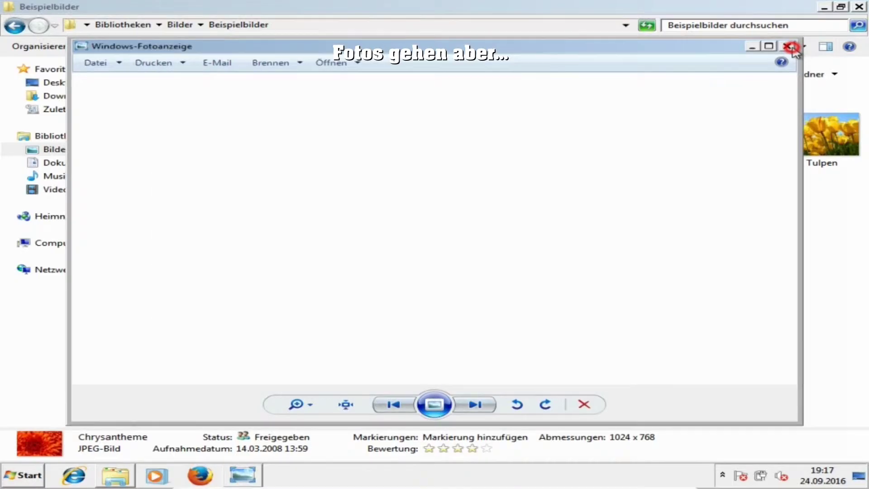
left_click(860, 7)
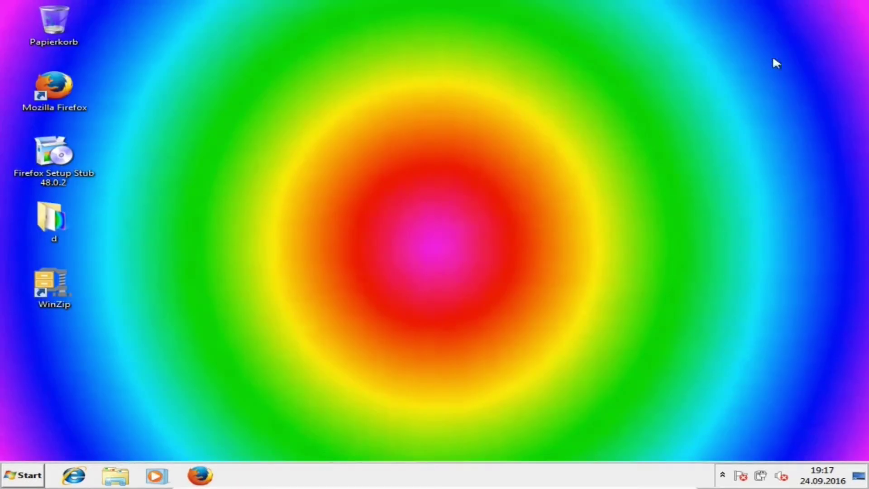
right_click(551, 206)
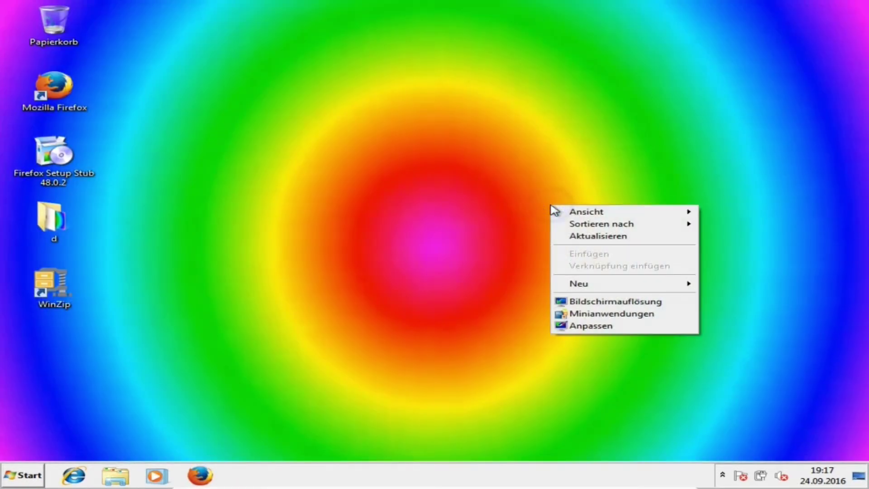
left_click(612, 315)
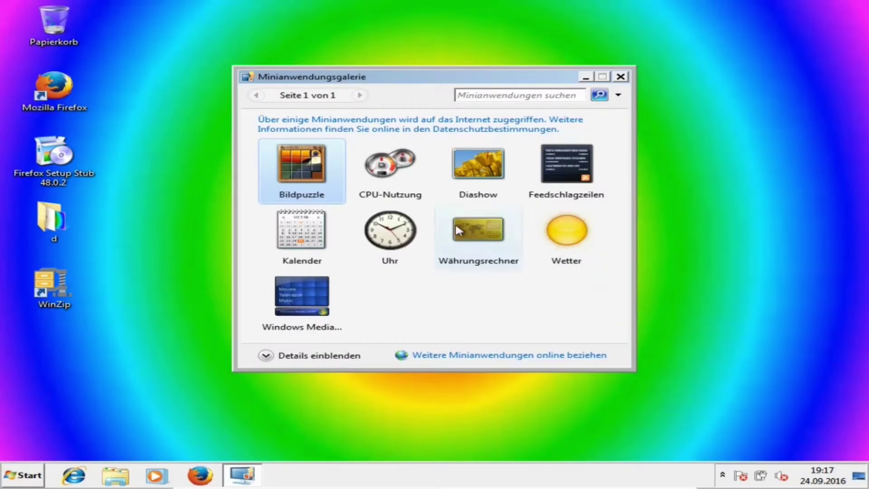
left_click(383, 167)
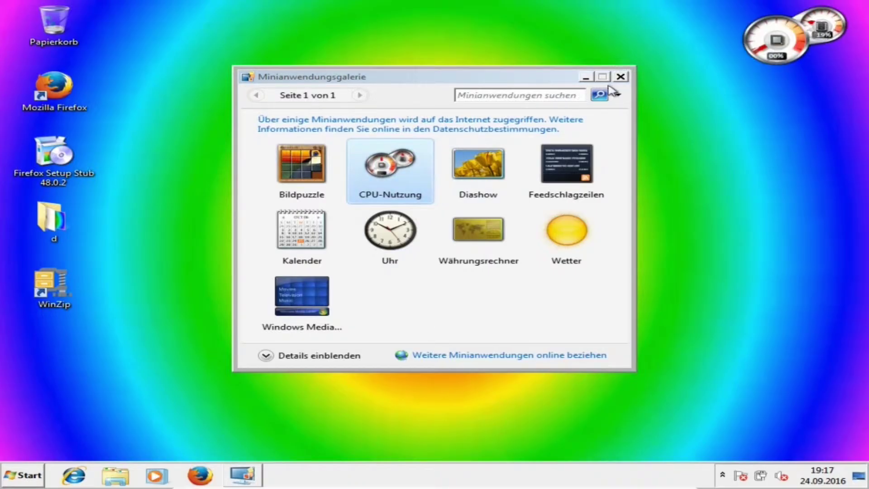
left_click(621, 77)
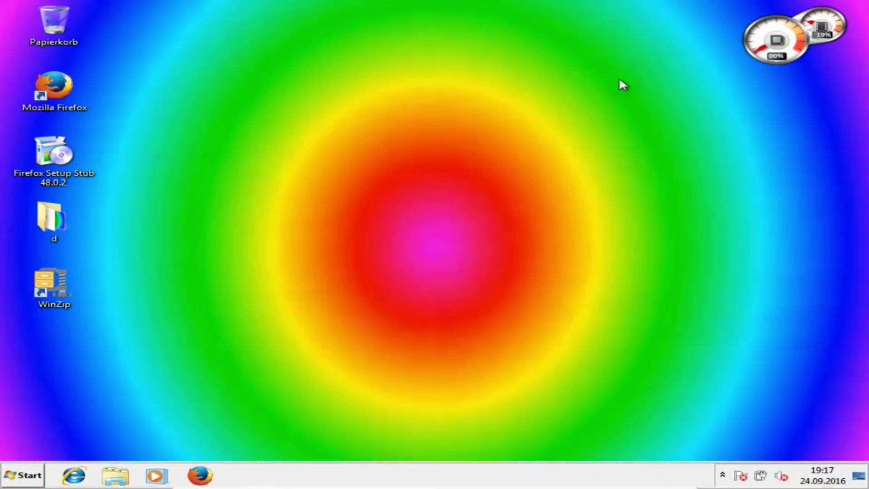
mouse_move(815, 39)
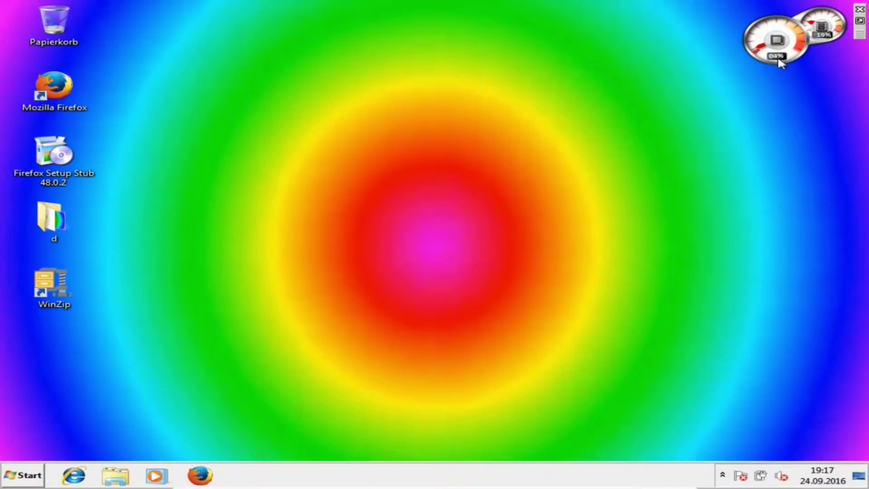
Step: Try to activate the Windows-Sicherheitscenter service from the Wartungscenter notification, and dismiss the error
mouse_move(760, 482)
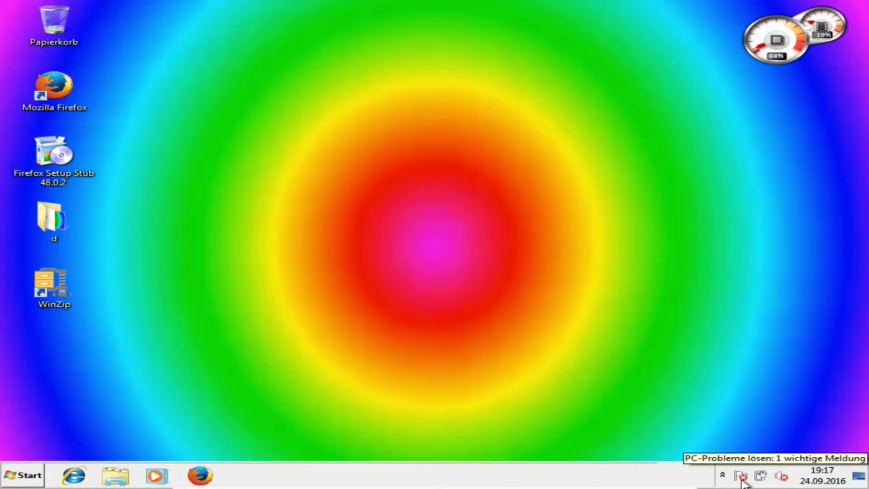
left_click(743, 477)
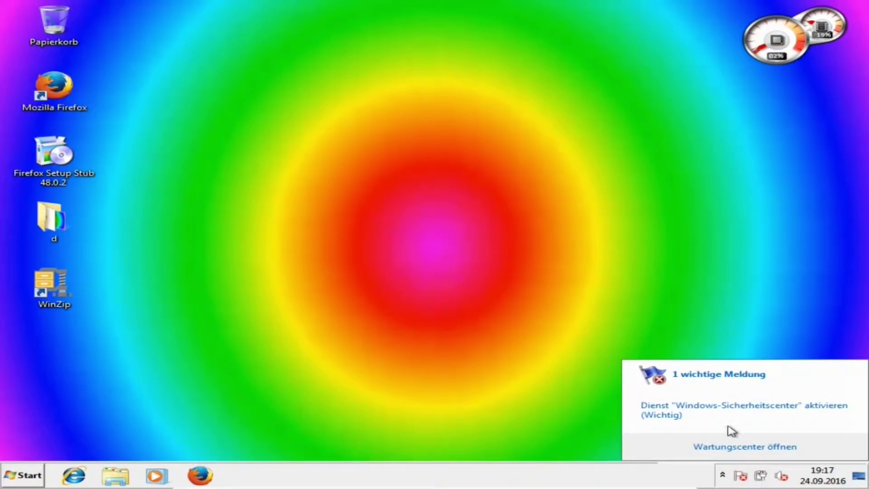
left_click(710, 410)
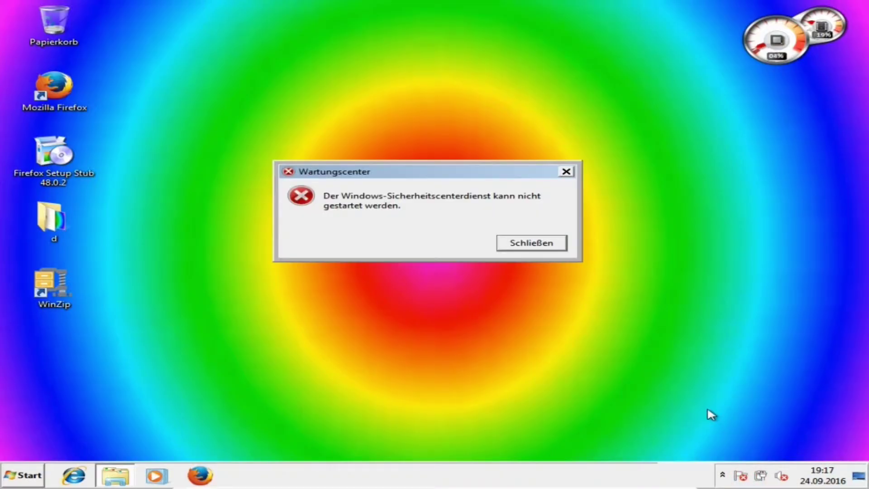
left_click(530, 240)
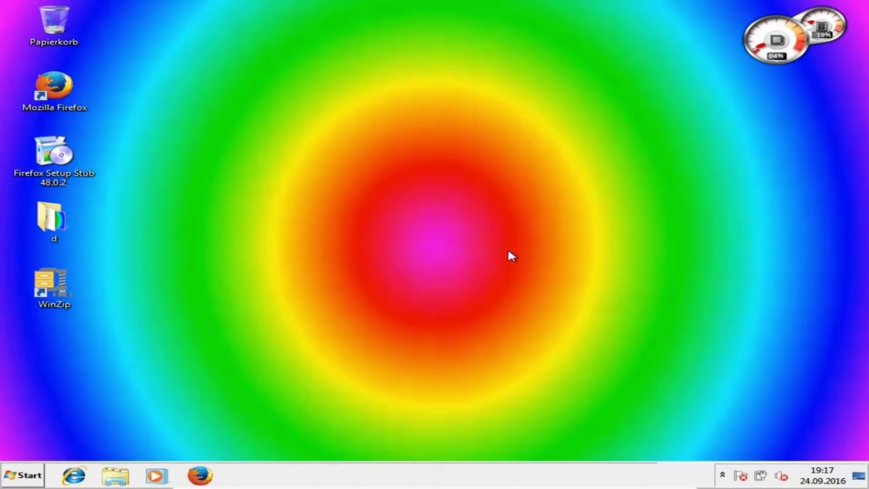
Step: Search the installed programs for "window", open Windows Media Player to test it, and close it
left_click(21, 476)
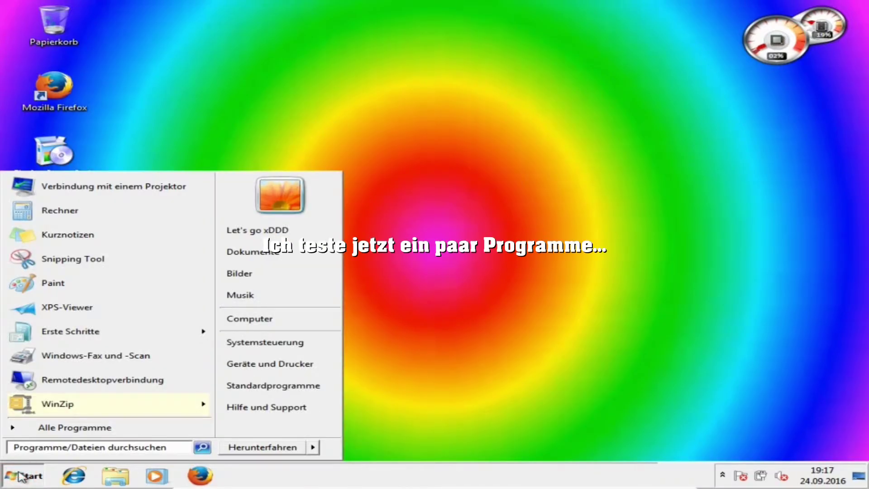
type("windp")
key("BackSpace")
type("ows")
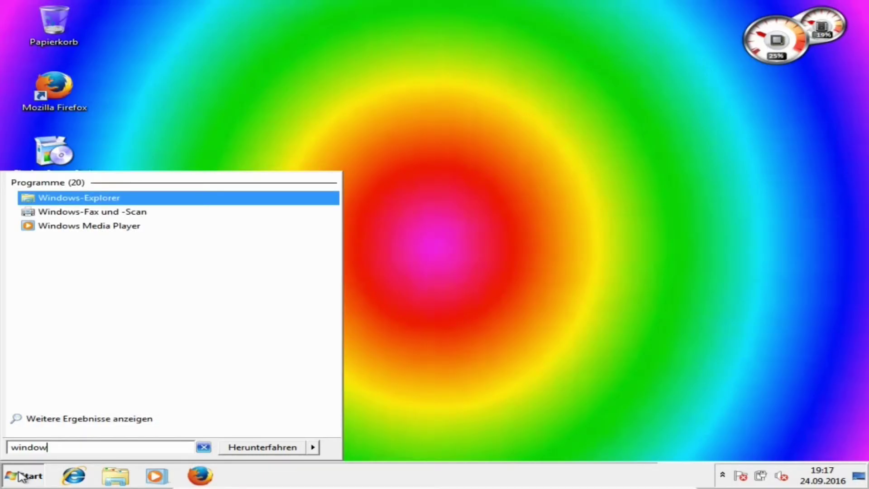
key("BackSpace")
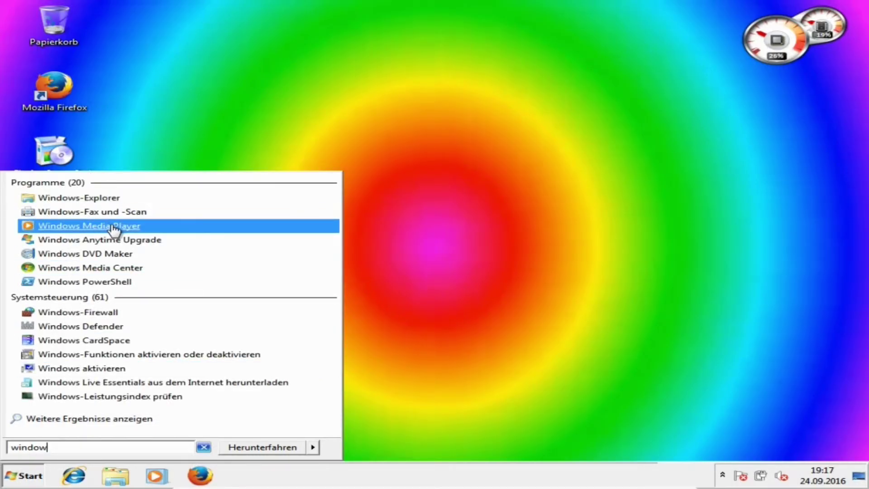
left_click(107, 225)
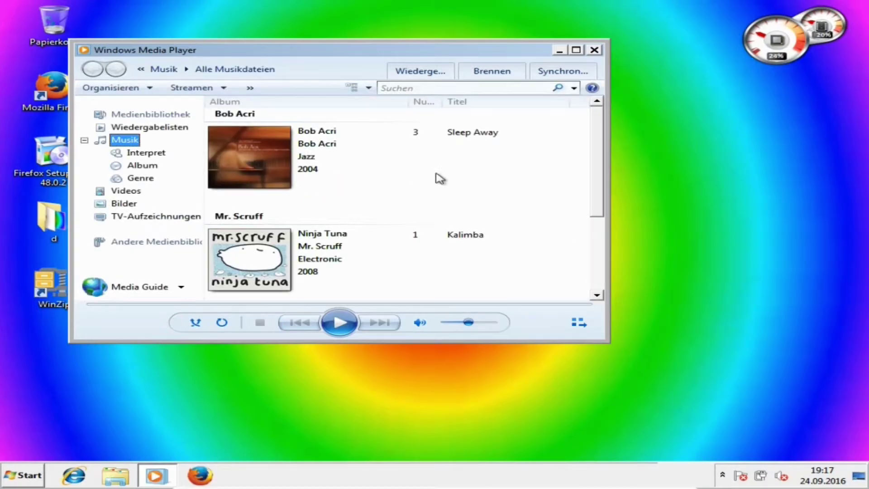
left_click(587, 53)
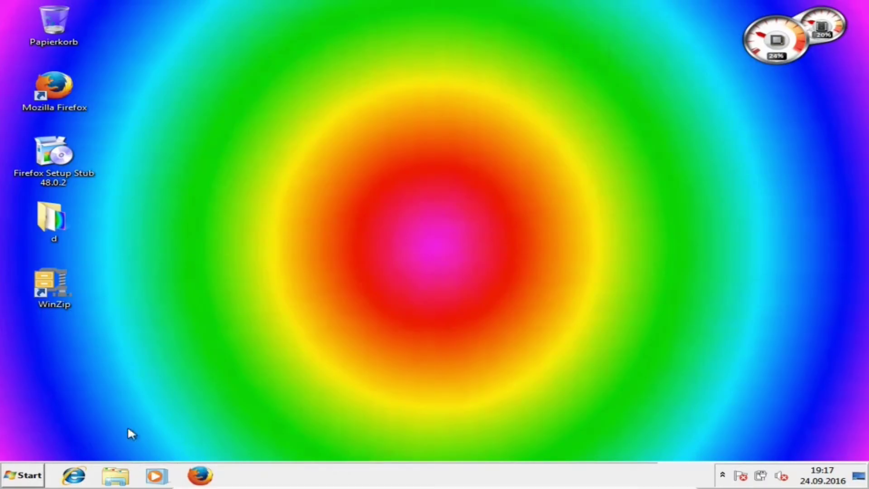
Step: Search the installed programs for "windows", open Windows PowerShell to test it, and close it
left_click(22, 477)
type("w")
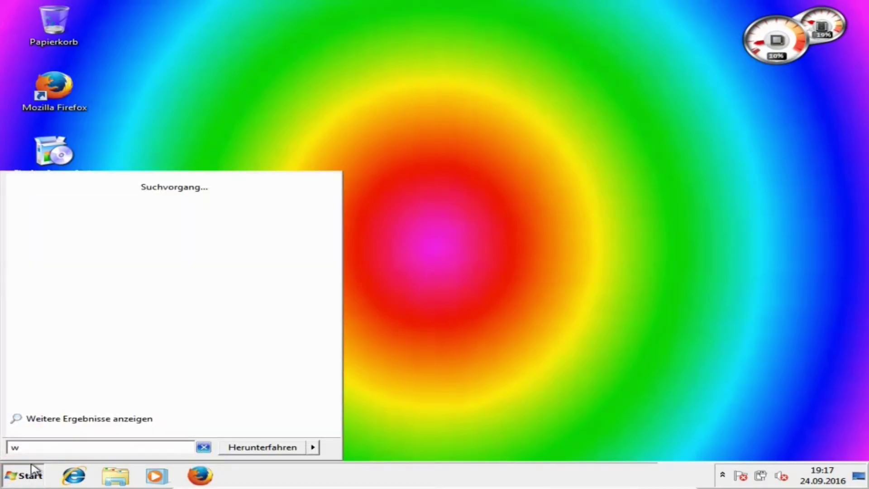
type("indows")
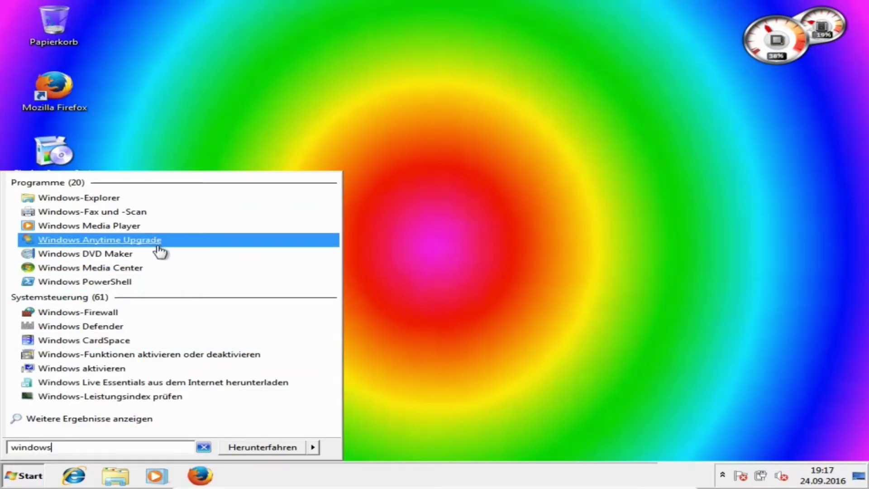
left_click(154, 283)
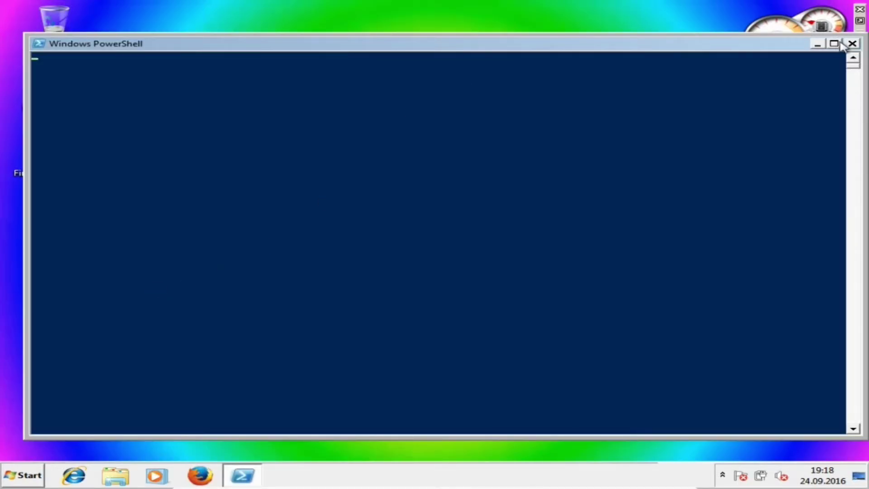
left_click(851, 47)
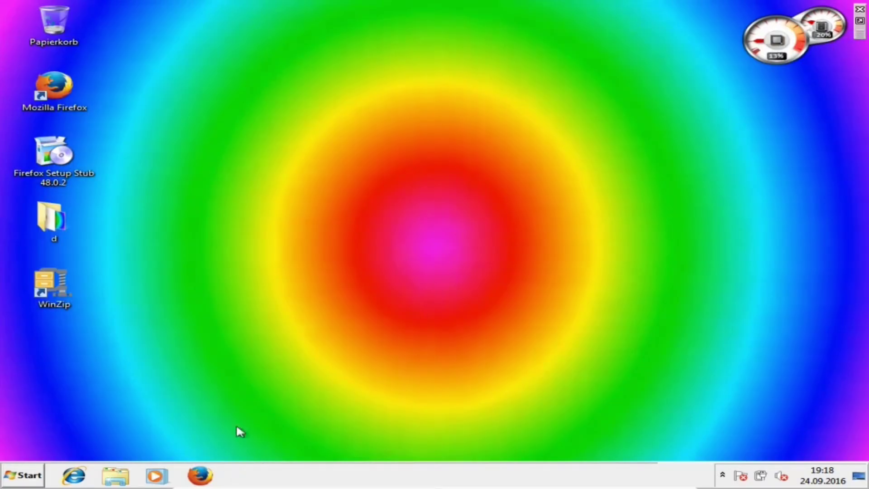
Step: Open XPS-Viewer from the full program list to test whether it starts, and close it
left_click(23, 476)
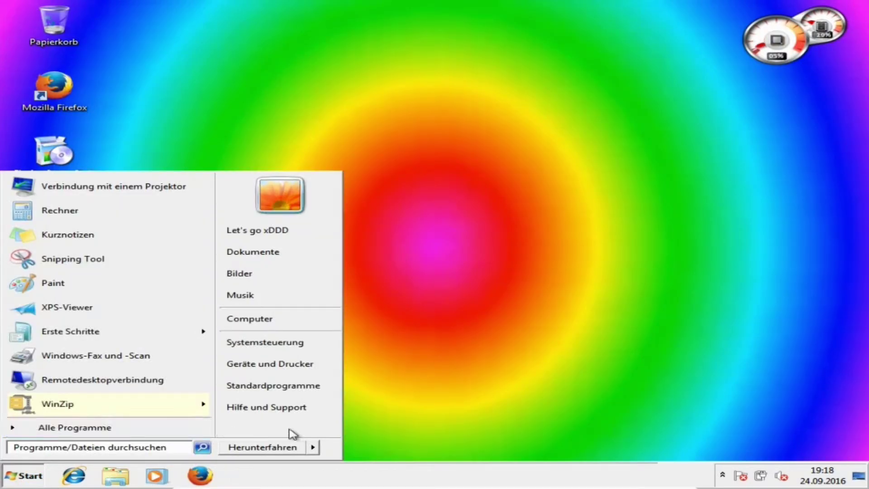
left_click(150, 429)
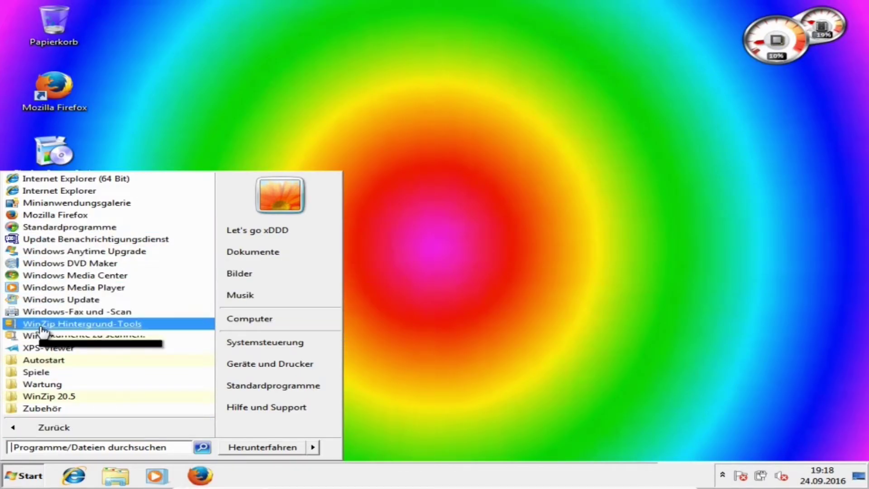
left_click(40, 348)
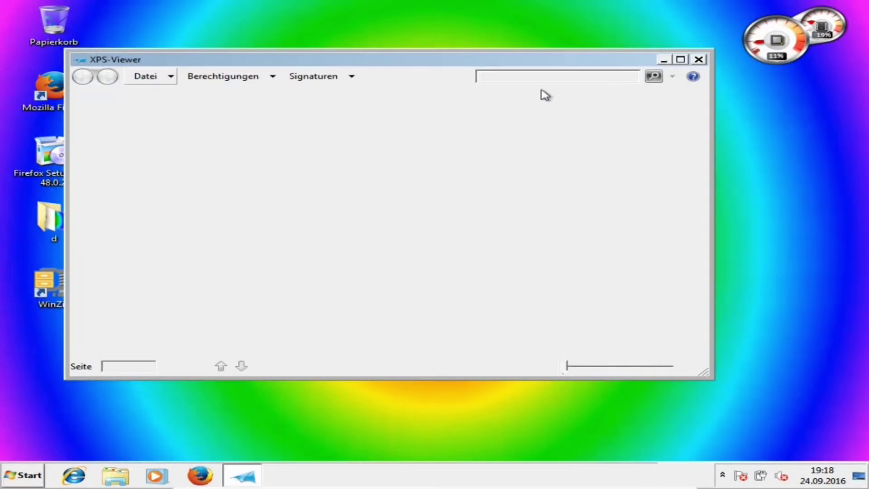
left_click(698, 59)
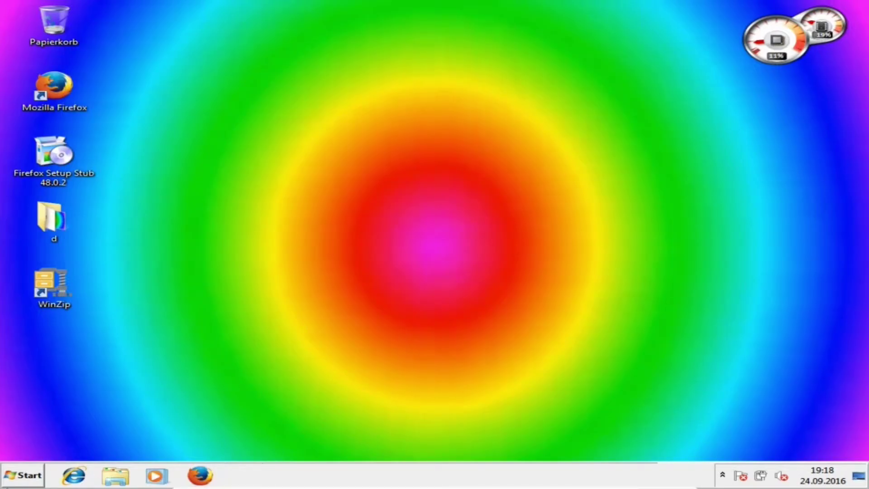
Step: Restart the computer
left_click(10, 478)
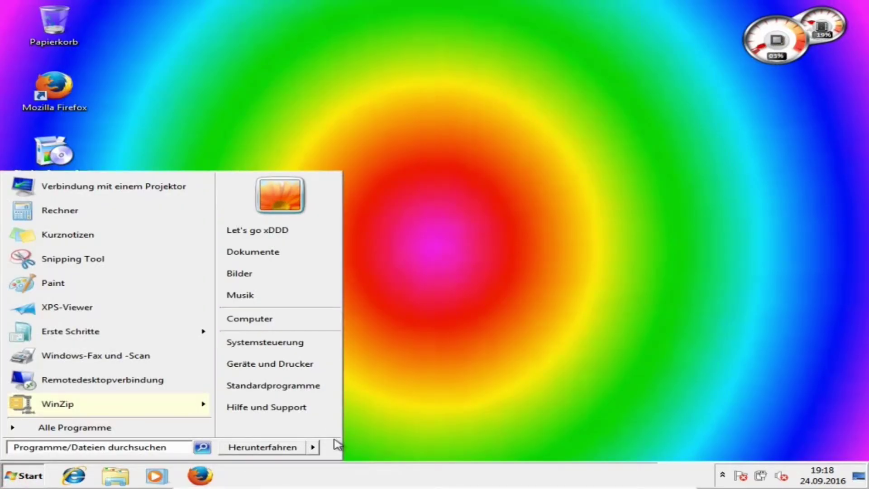
left_click(313, 448)
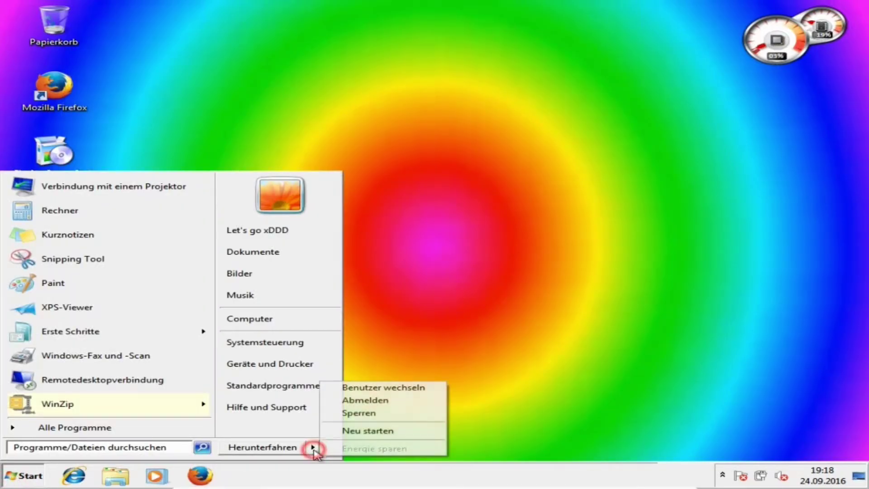
left_click(357, 429)
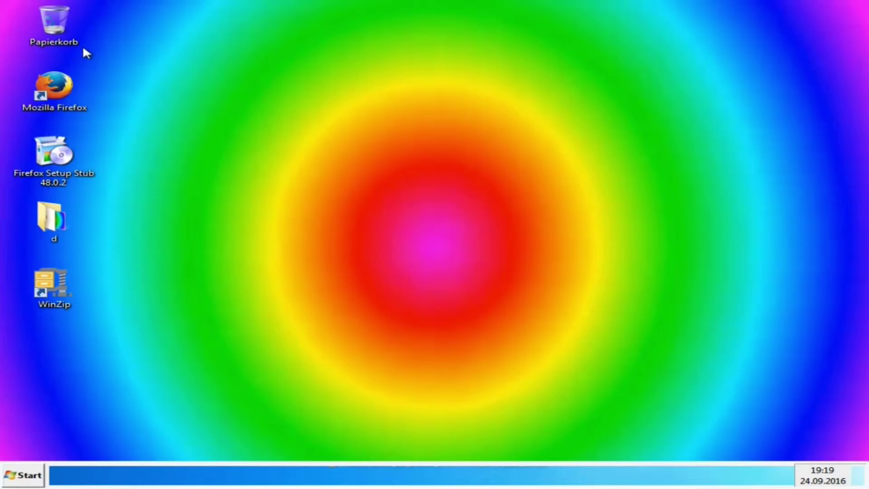
Step: Check the battery and power status, and start the audio playback troubleshooter, allowing msdt.exe to make changes
mouse_move(374, 466)
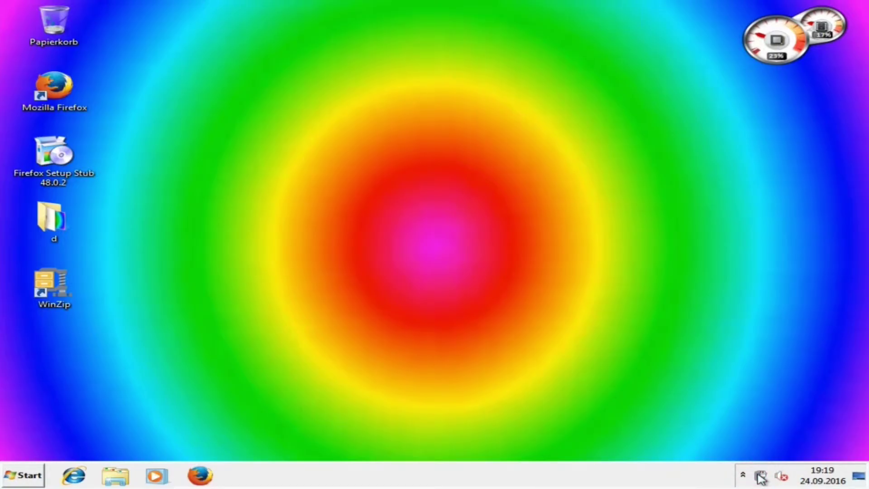
left_click(780, 476)
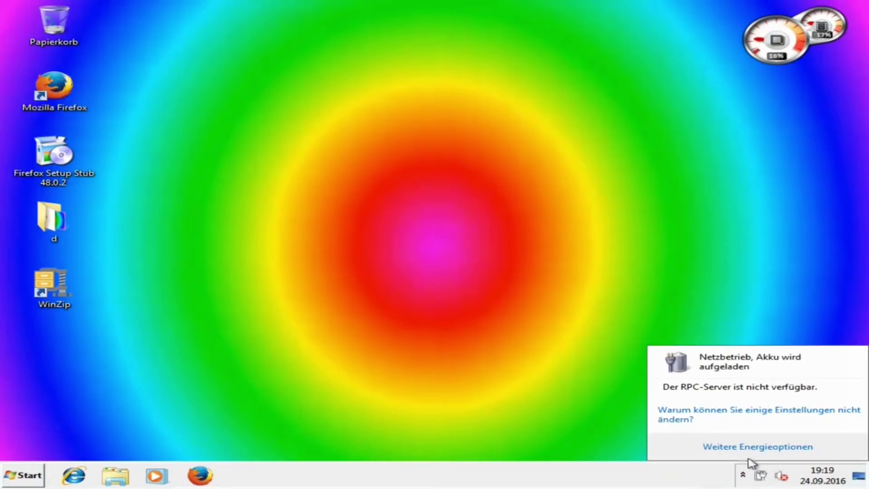
left_click(781, 474)
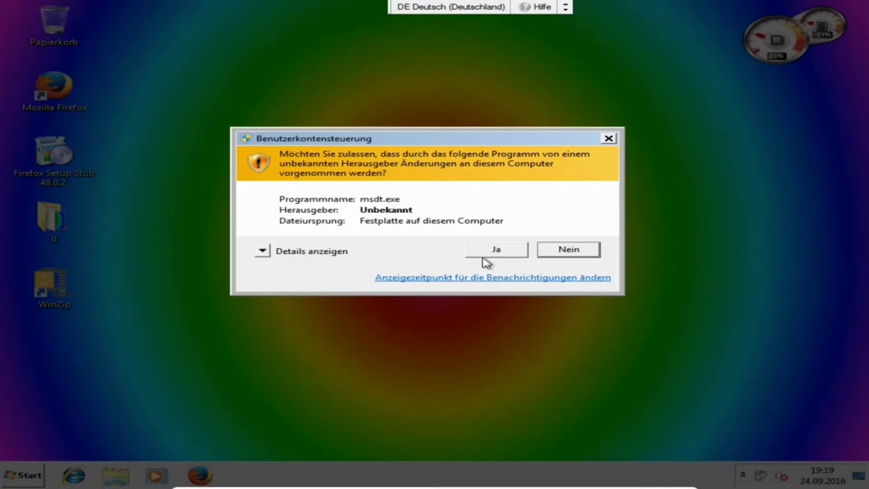
left_click(497, 250)
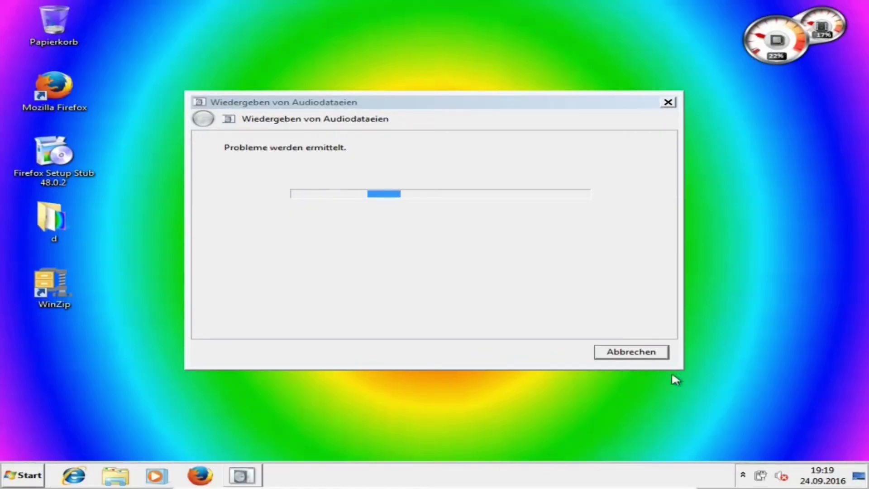
Step: Minimize the audio troubleshooter to show the desktop, and open Systemsteuerung
left_click(743, 474)
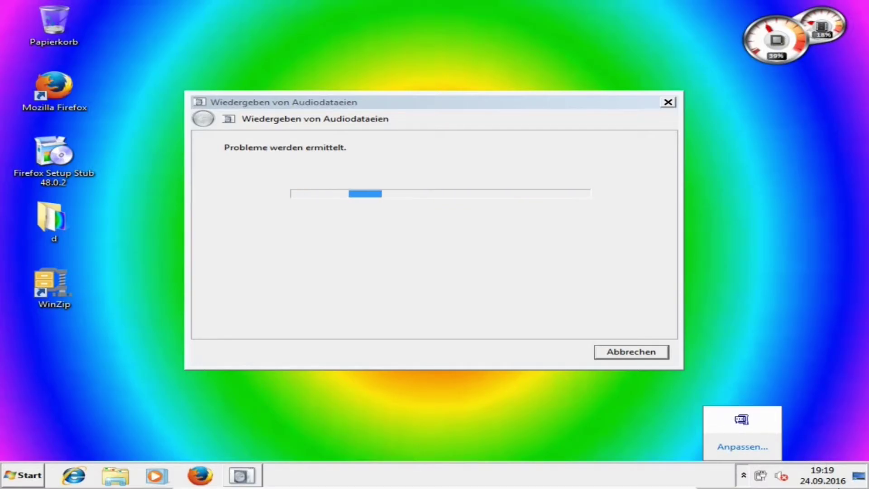
left_click(857, 481)
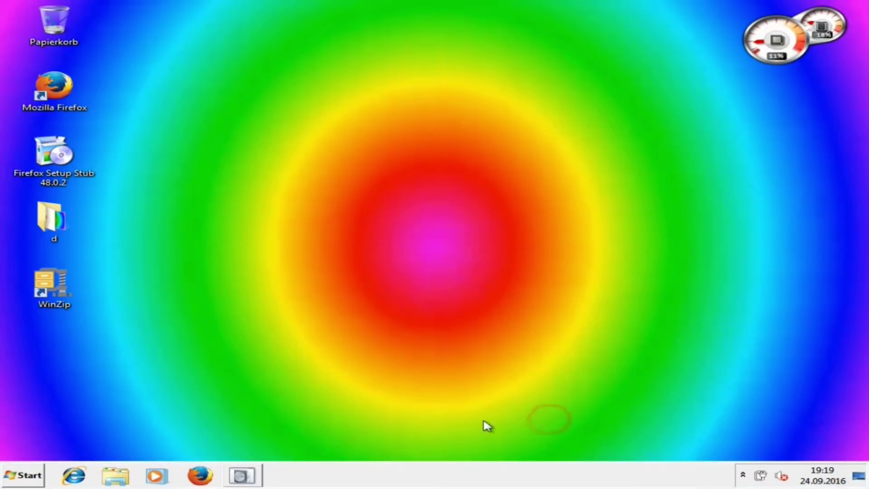
left_click(23, 475)
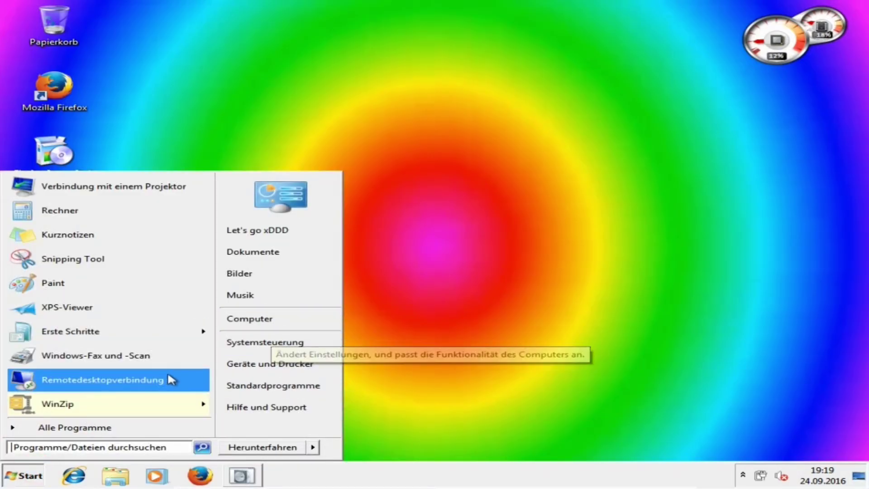
left_click(297, 342)
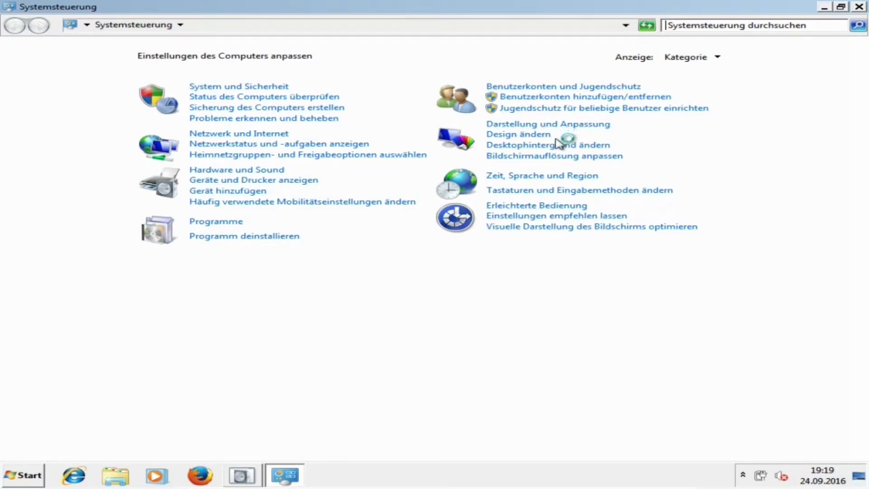
Step: Examine the window colour settings under Anpassung, cancel them, and close the personalization and audio troubleshooter windows
left_click(524, 136)
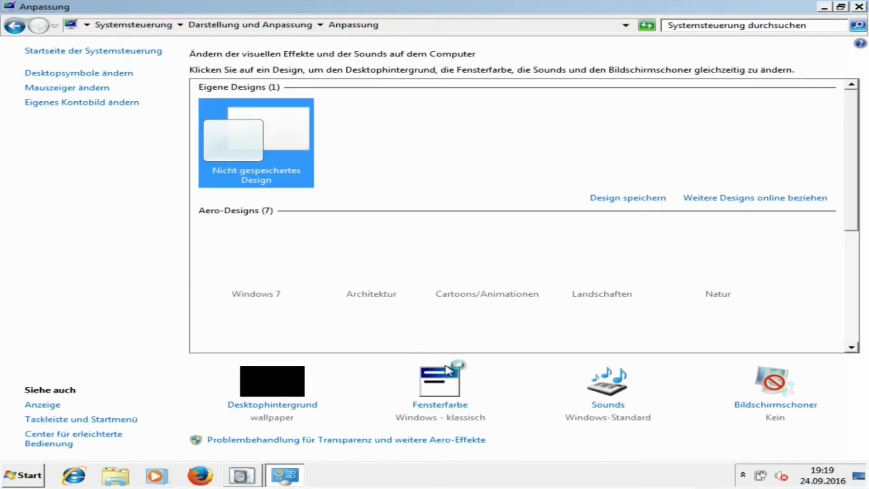
left_click(449, 406)
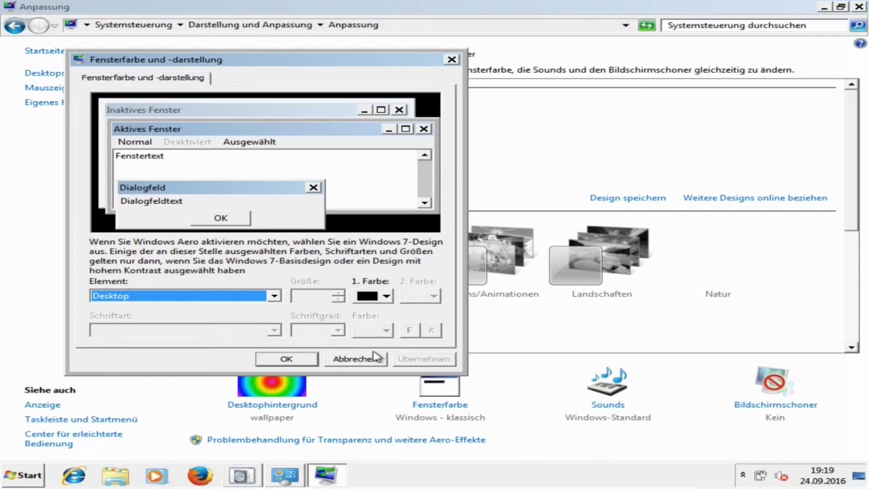
left_click(352, 358)
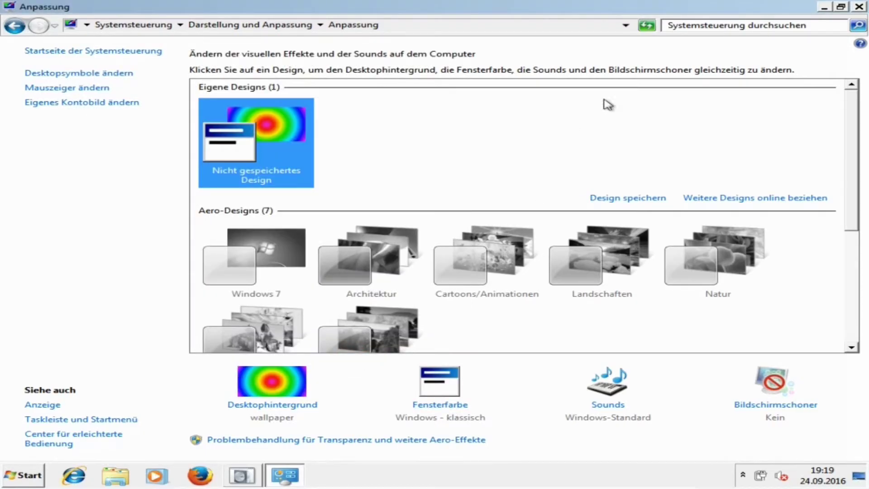
left_click(859, 7)
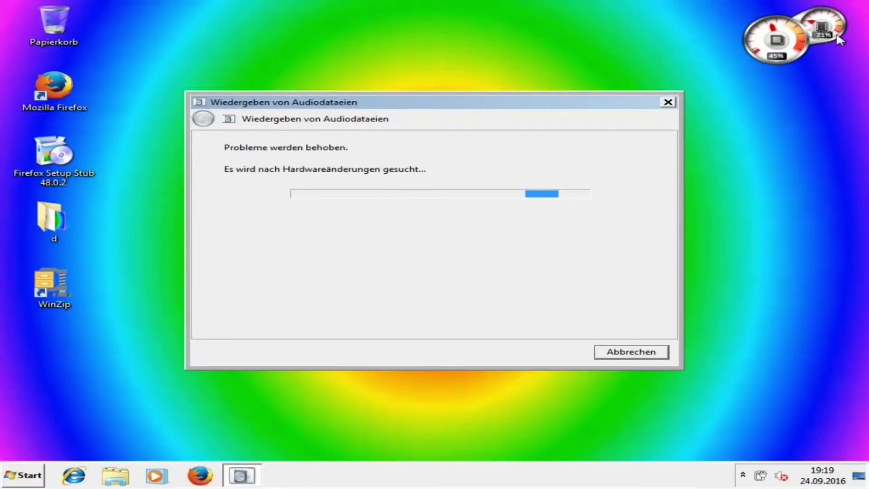
left_click(666, 104)
Step: Search for "syst" among the programs and open Systemkonfiguration
left_click(38, 476)
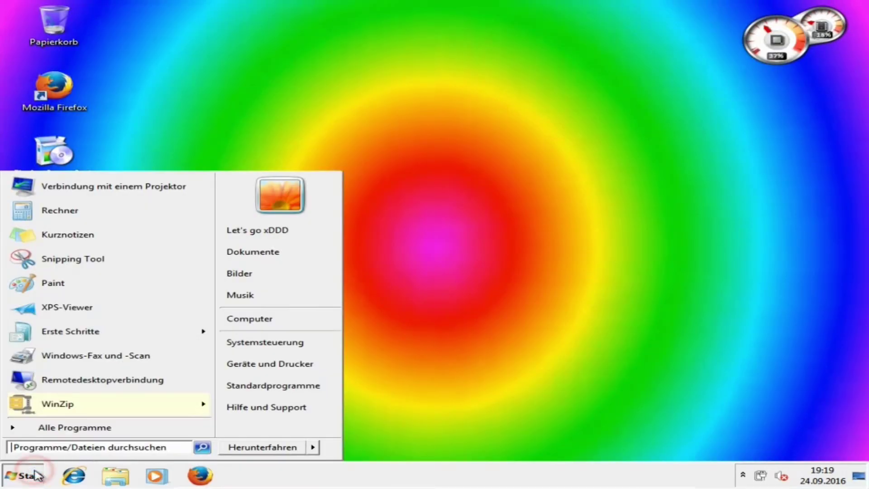
left_click(114, 434)
type("sys")
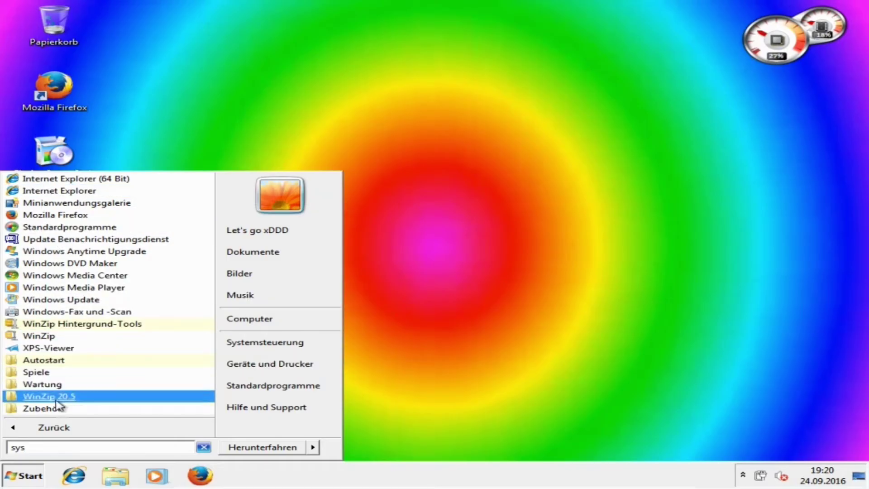
left_click(44, 429)
double_click(18, 448)
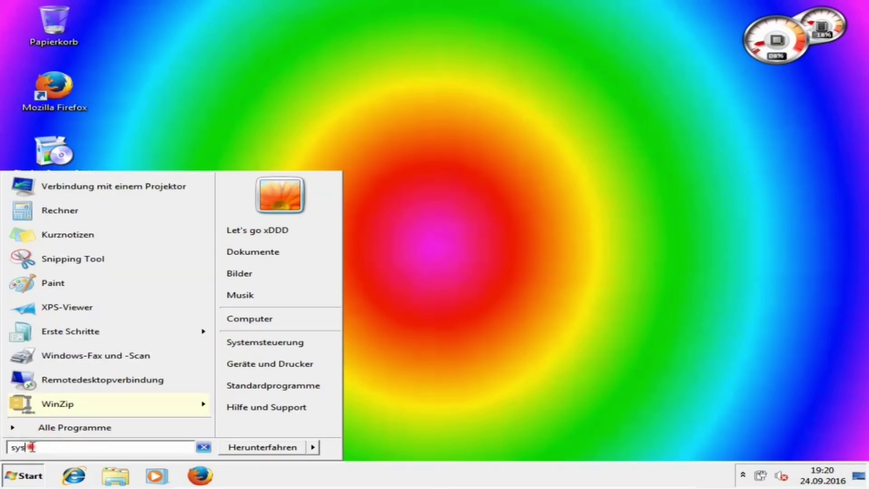
left_click(32, 448)
type("t")
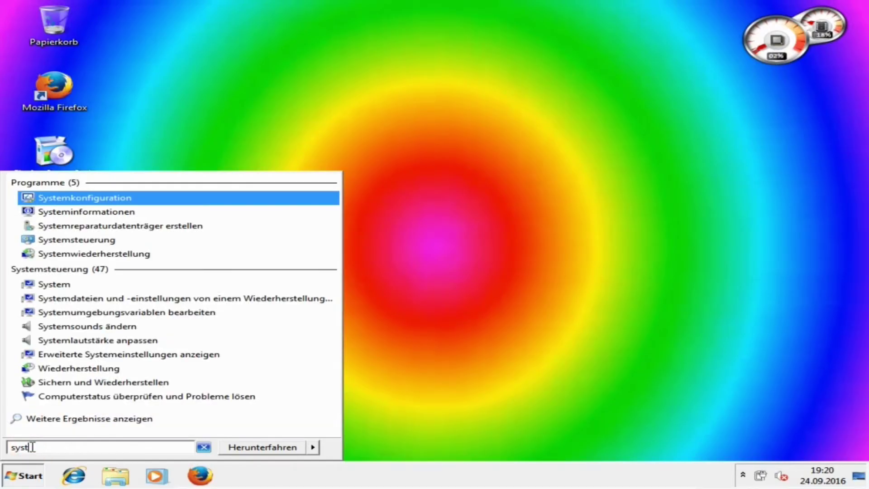
left_click(84, 201)
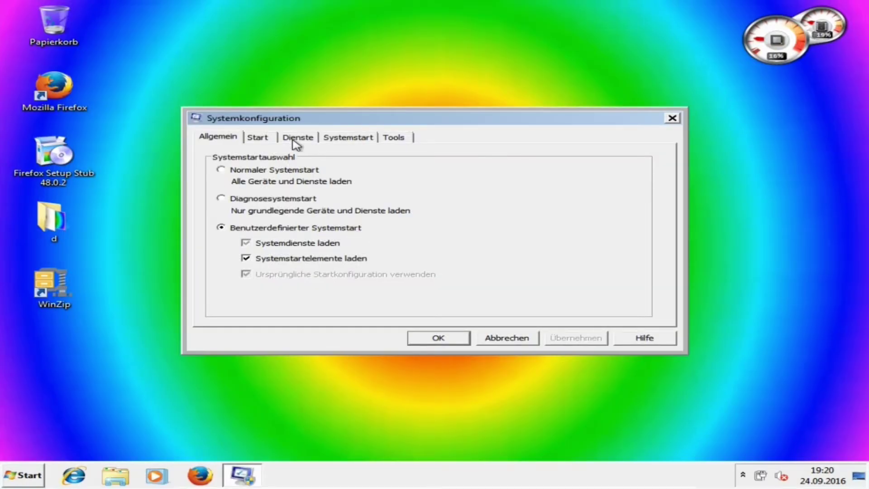
Step: Enable all services in Systemkonfiguration, apply the change, and restart the computer
left_click(296, 138)
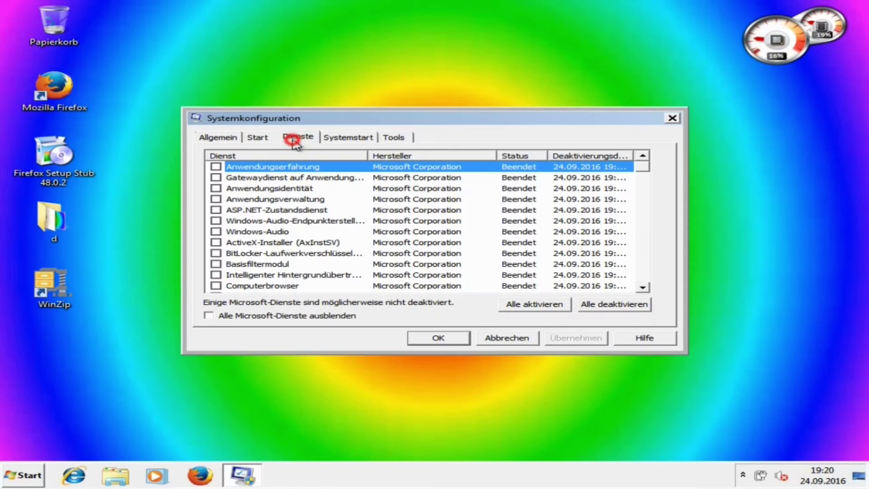
left_click(537, 306)
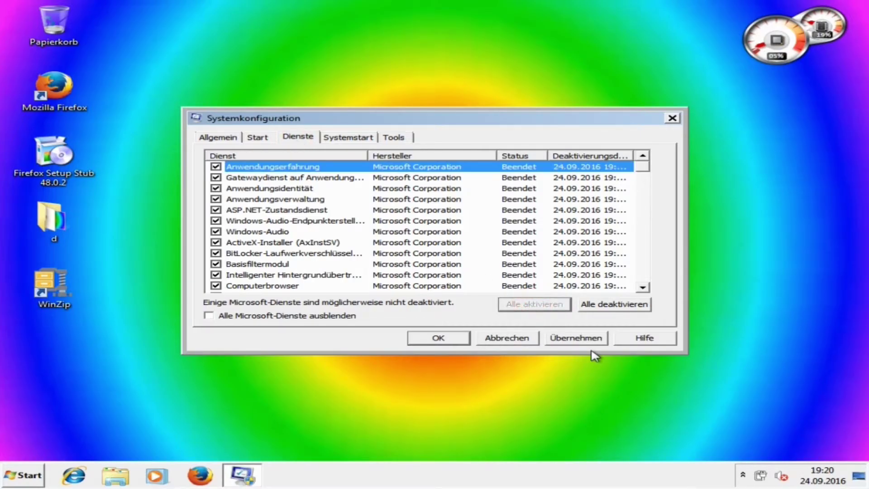
left_click(578, 340)
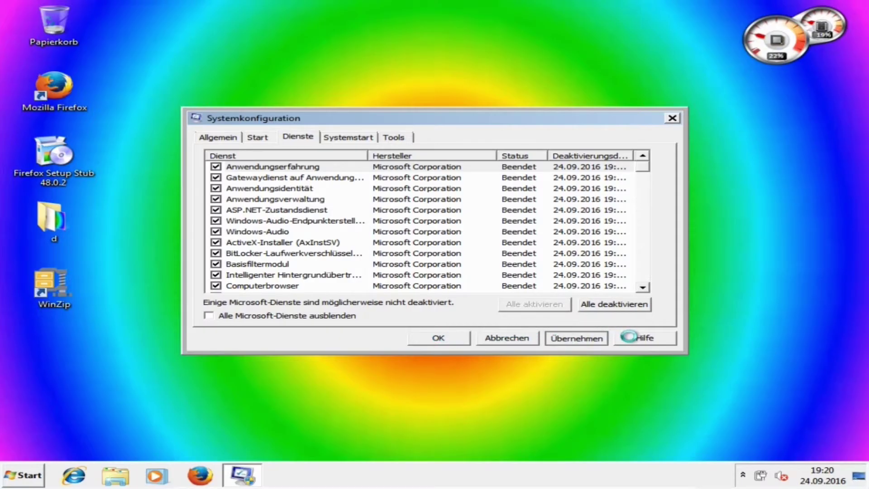
left_click(442, 338)
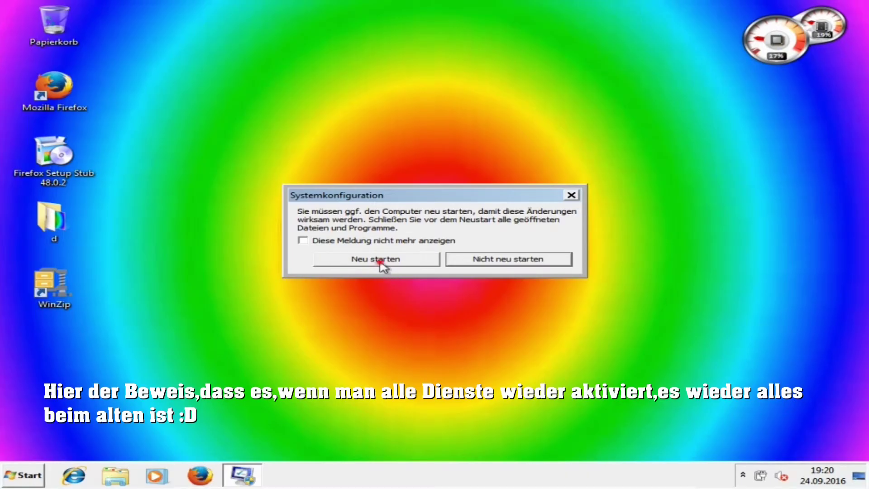
left_click(379, 262)
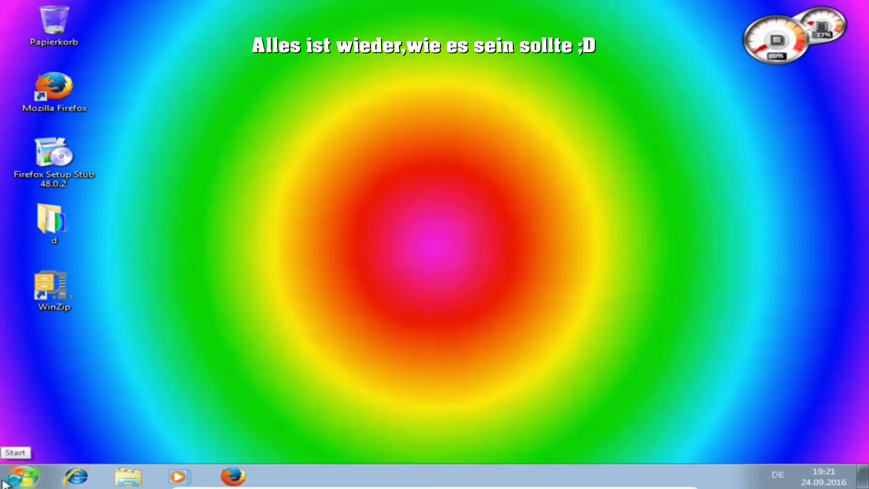
Step: Start Firefox to test web access and open the Musik library
left_click(22, 483)
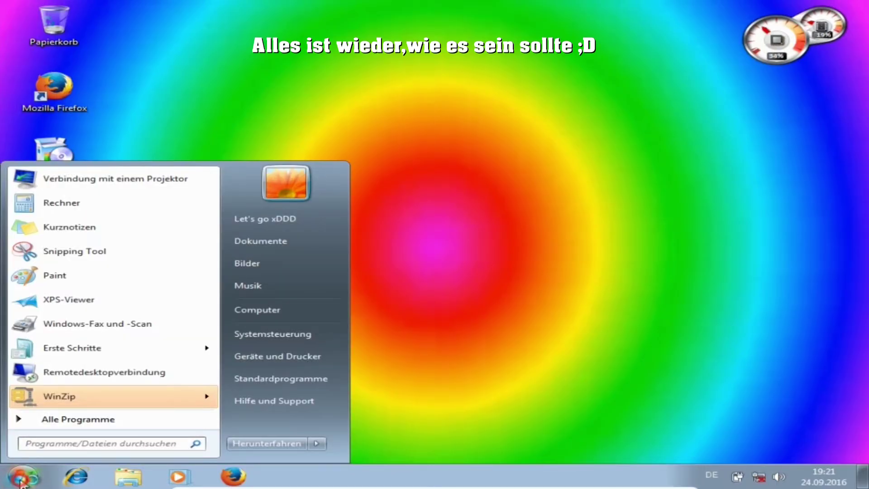
left_click(22, 483)
left_click(236, 477)
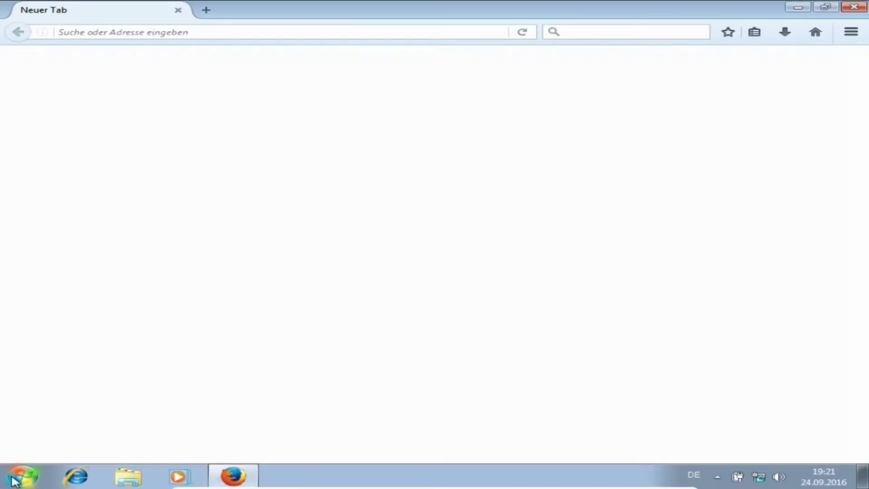
left_click(14, 476)
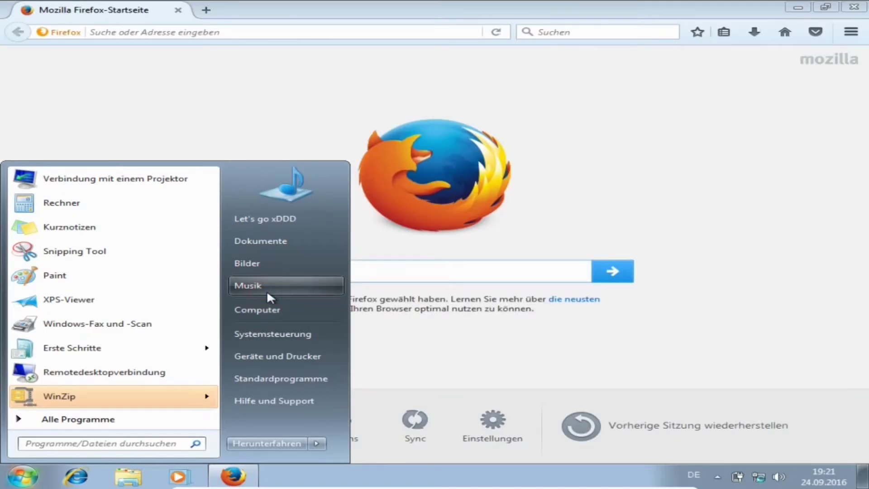
left_click(267, 290)
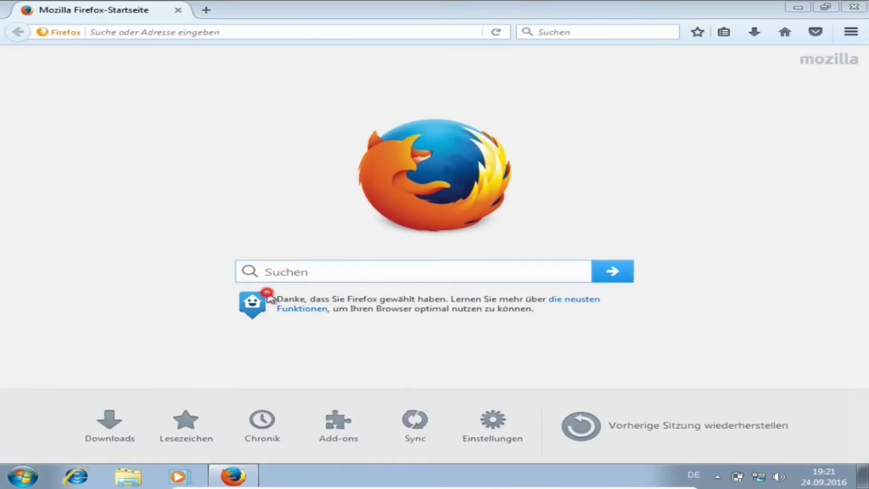
Step: Search the web for "g" from the Firefox start page
left_click(292, 270)
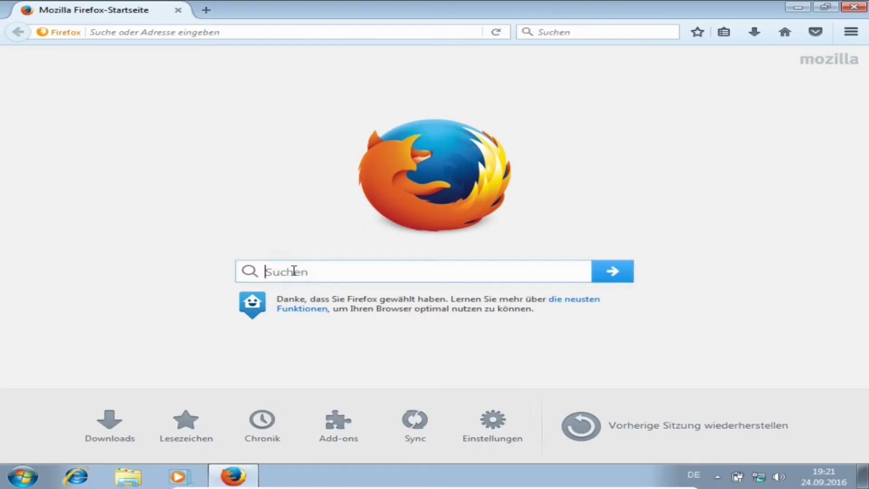
type("g")
key("Return")
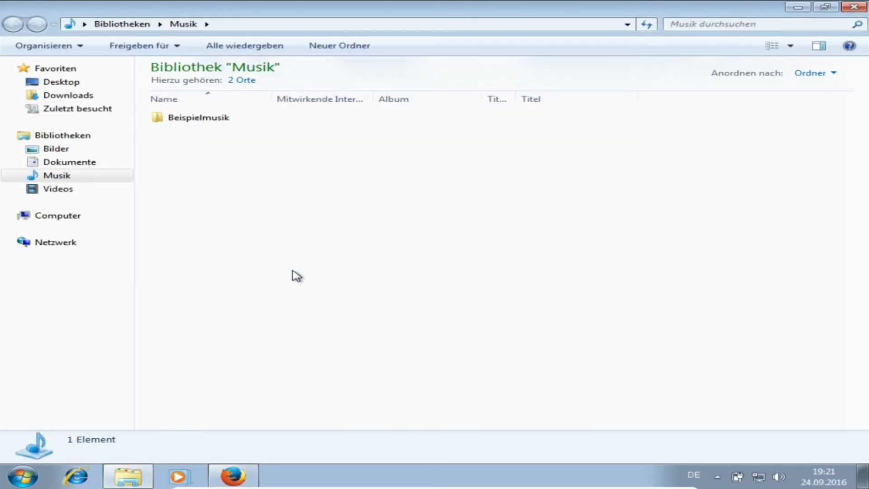
Step: Open the Beispielmusik folder and play "Maid with the Flaxen Hair" to test audio playback
left_click(194, 120)
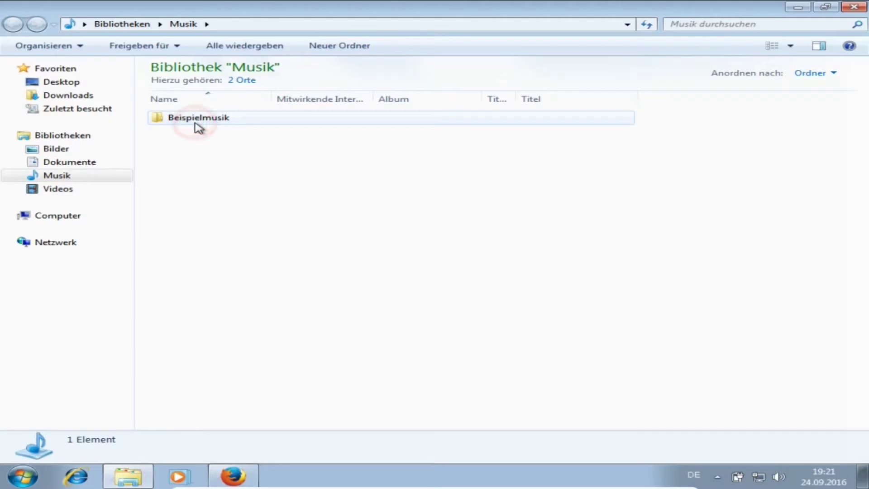
left_click(200, 118)
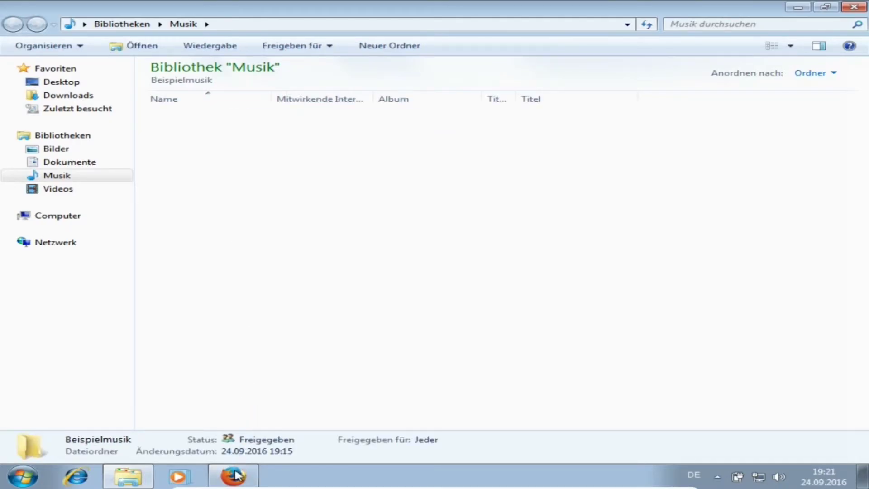
left_click(191, 134)
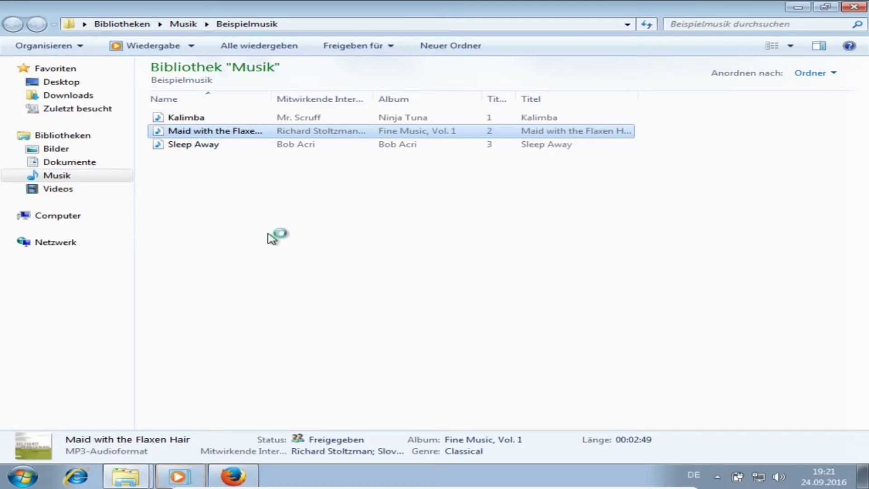
Step: Switch to Firefox to check the Google results for "g" down to the page end, and close the browser
left_click(244, 475)
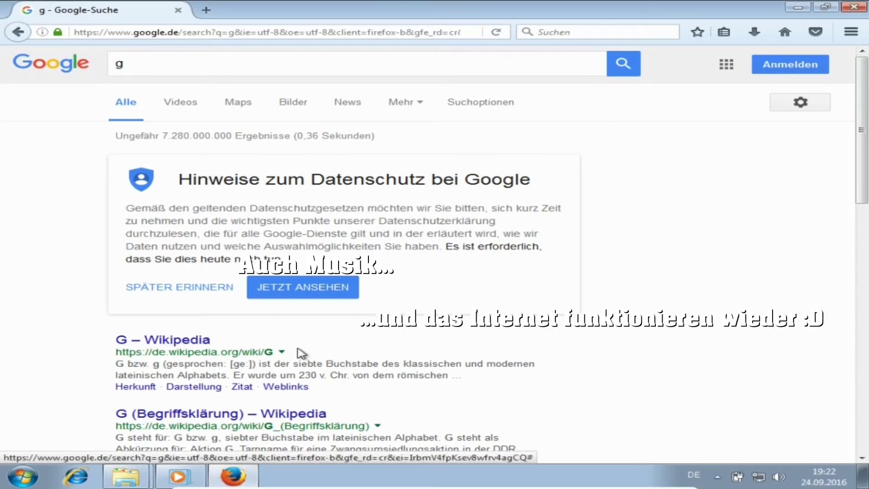
scroll(300, 352, "down", 5)
scroll(301, 351, "down", 10)
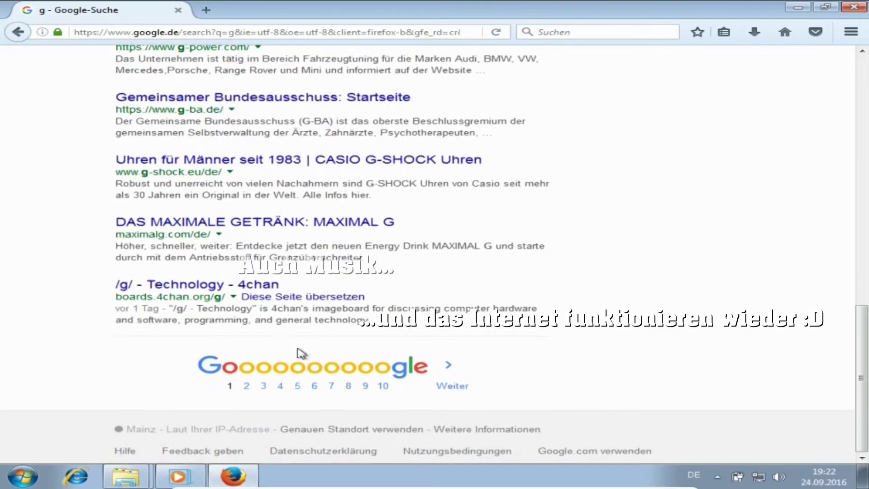
left_click(854, 7)
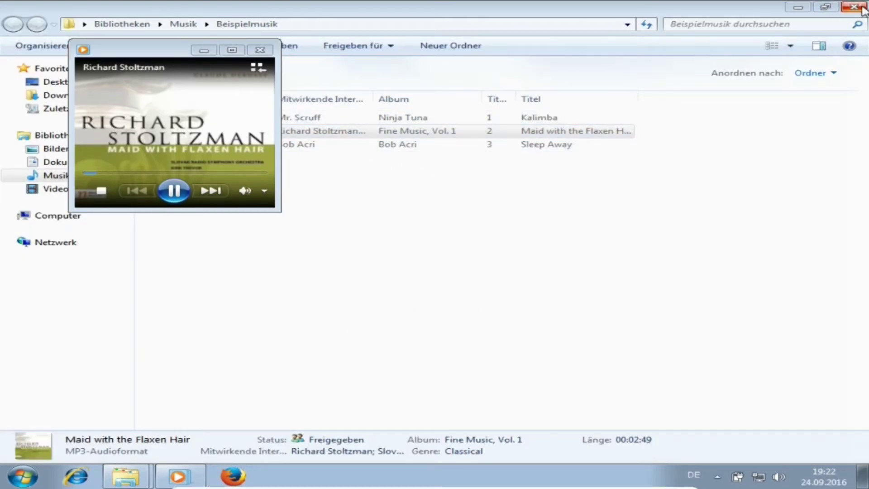
Step: Open the Beispielvideos folder in the Videos library and play the Natur video to test video playback
left_click(141, 25)
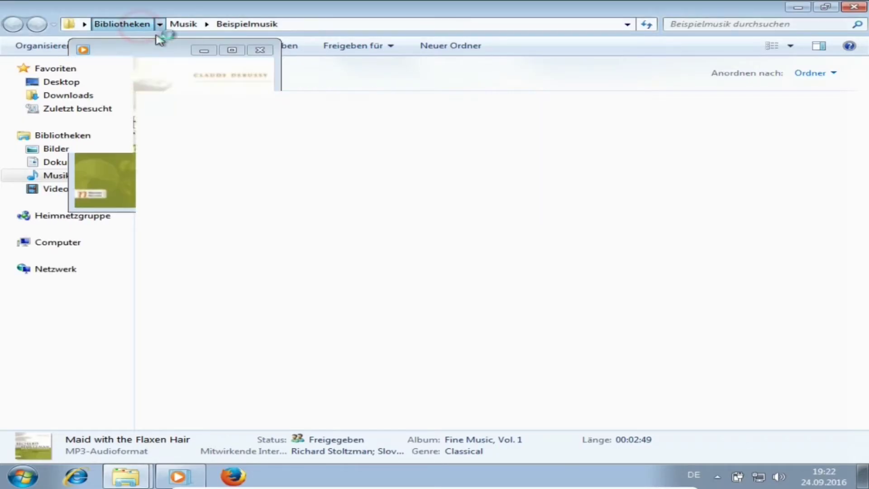
double_click(225, 139)
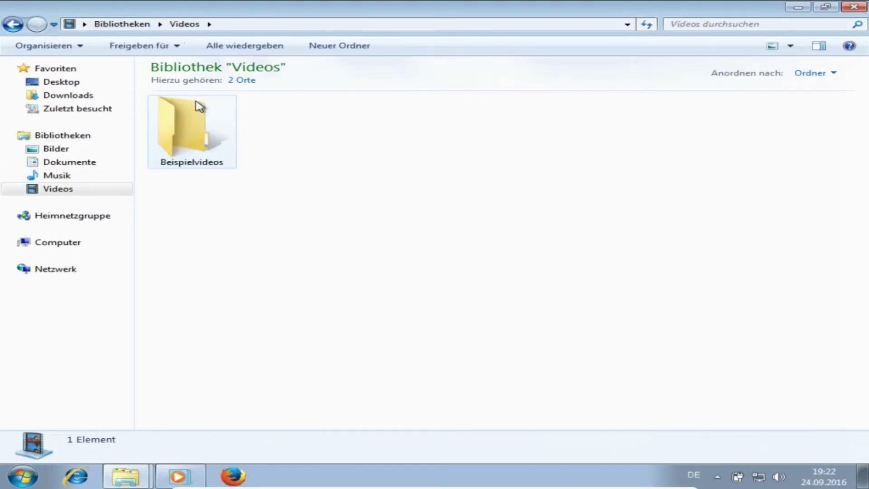
double_click(194, 131)
left_click(204, 135)
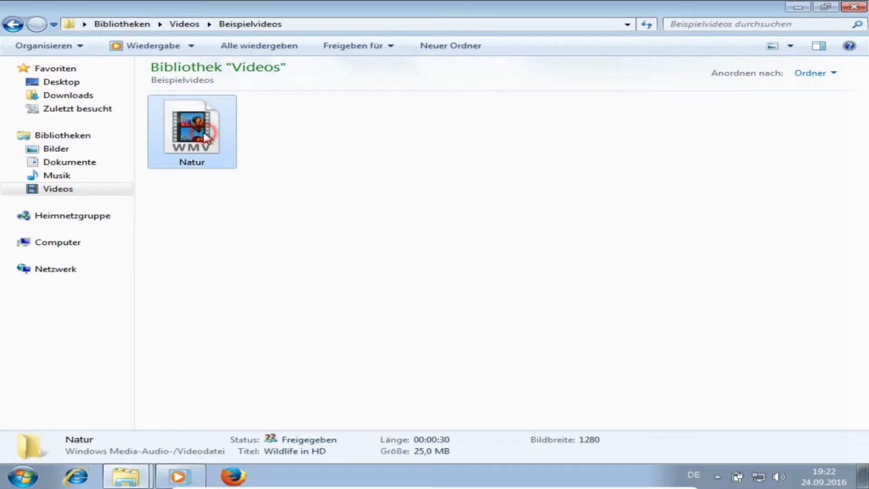
double_click(205, 136)
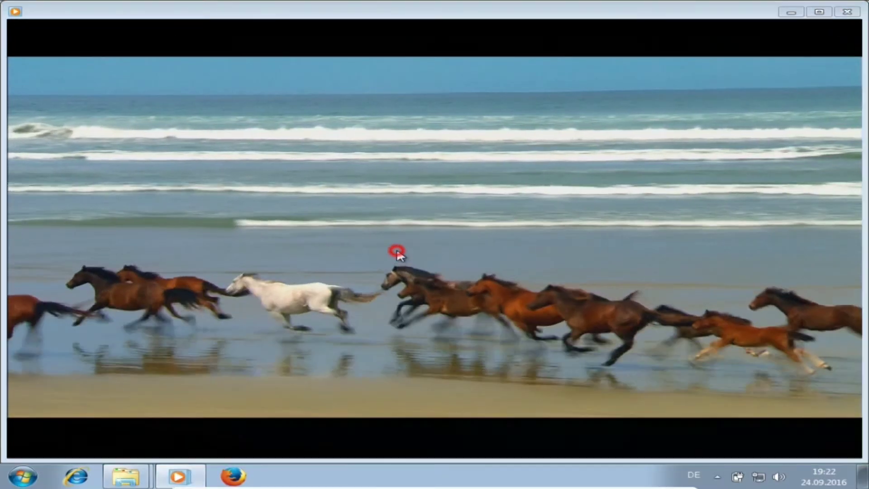
Step: Try switching the video's full-screen view, and close the player and the Explorer window
double_click(398, 253)
double_click(398, 253)
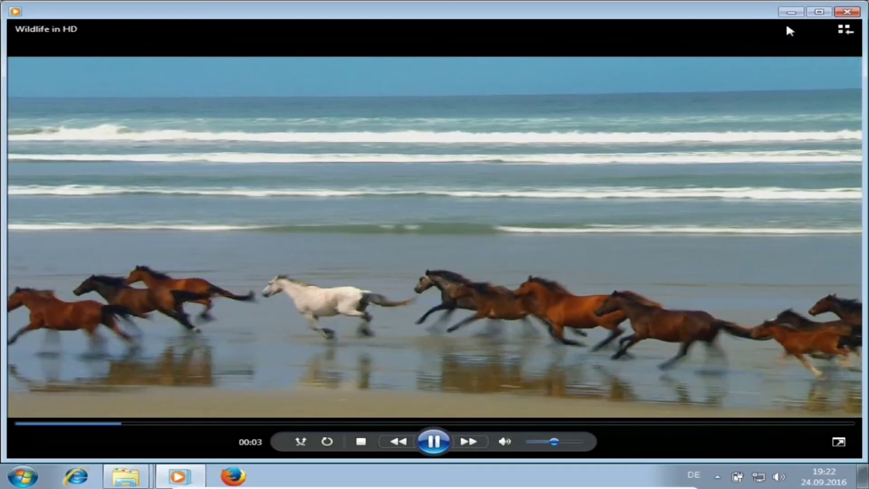
left_click(847, 11)
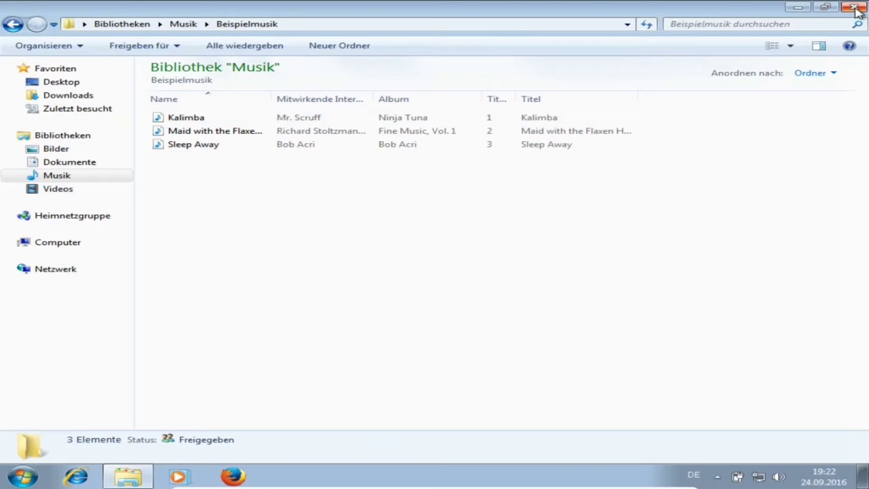
left_click(856, 8)
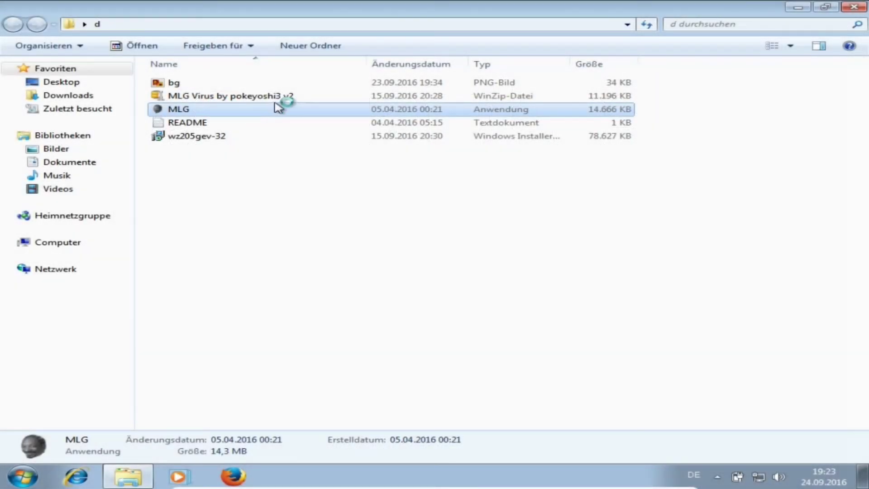
Step: Close the window of folder d while MLG starts, and look through the item types that can be created on the desktop
left_click(854, 7)
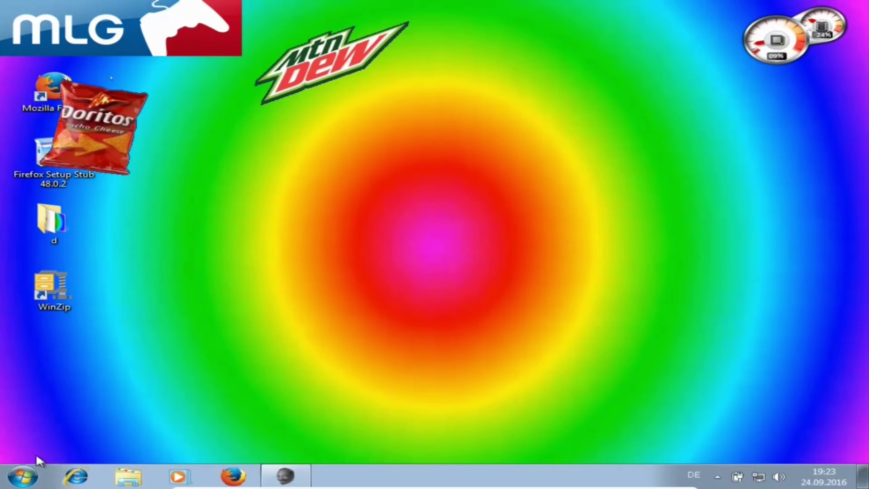
right_click(259, 366)
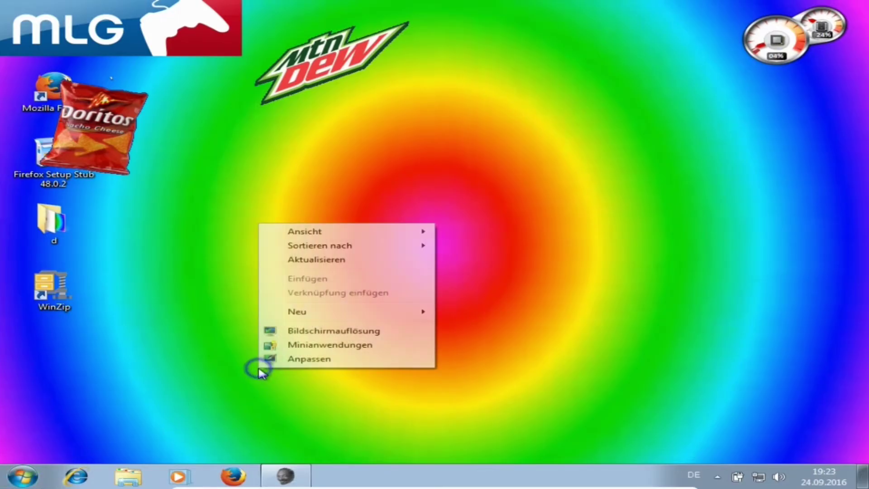
left_click(305, 317)
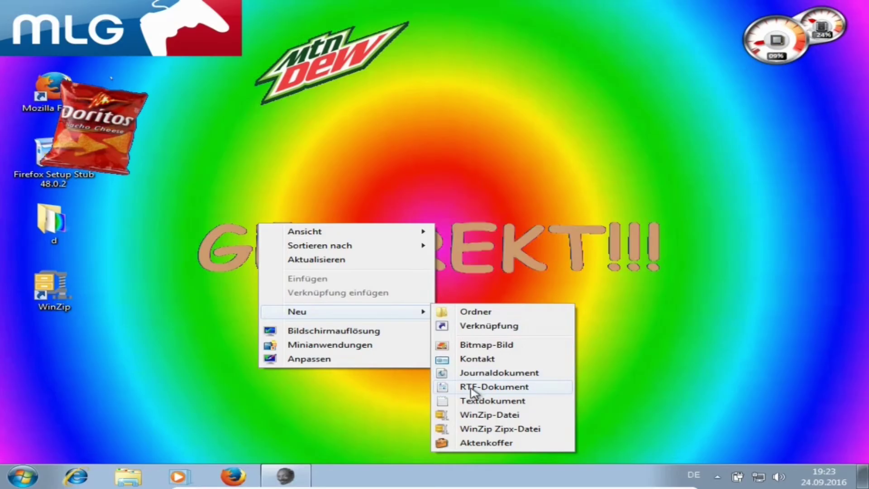
left_click(217, 323)
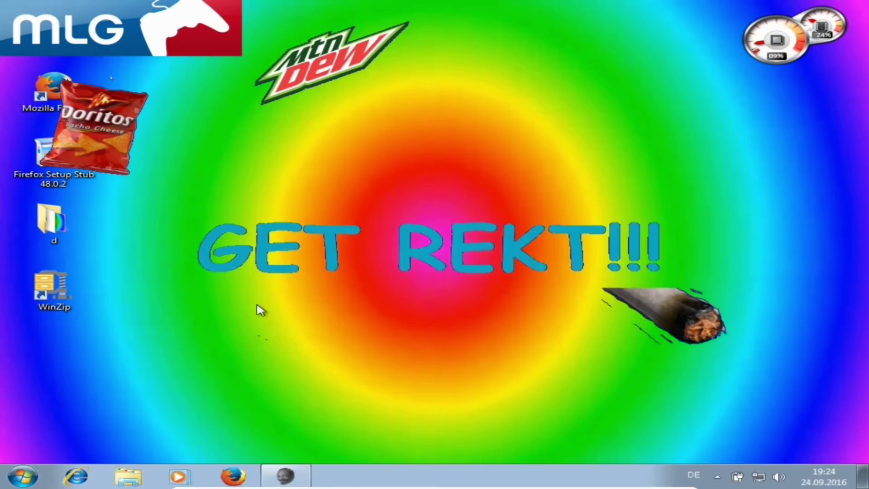
Step: Search programs and files for "wtf?!?" and dismiss the search
left_click(21, 475)
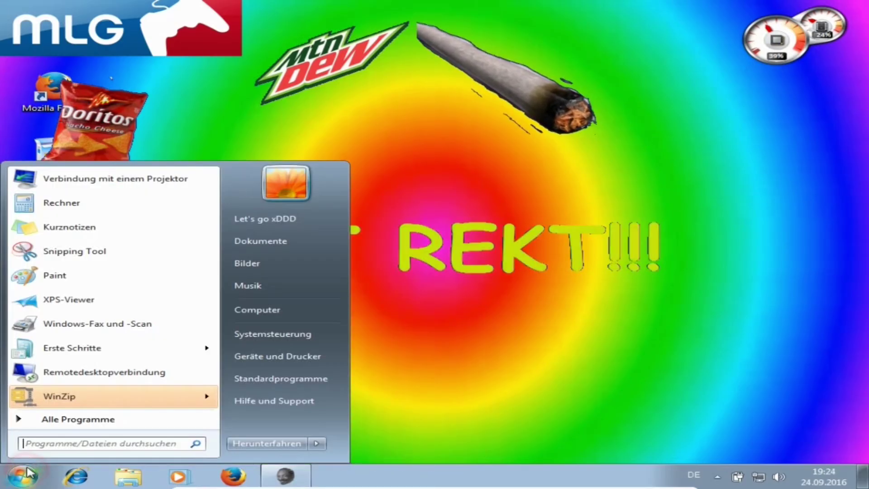
type("ew")
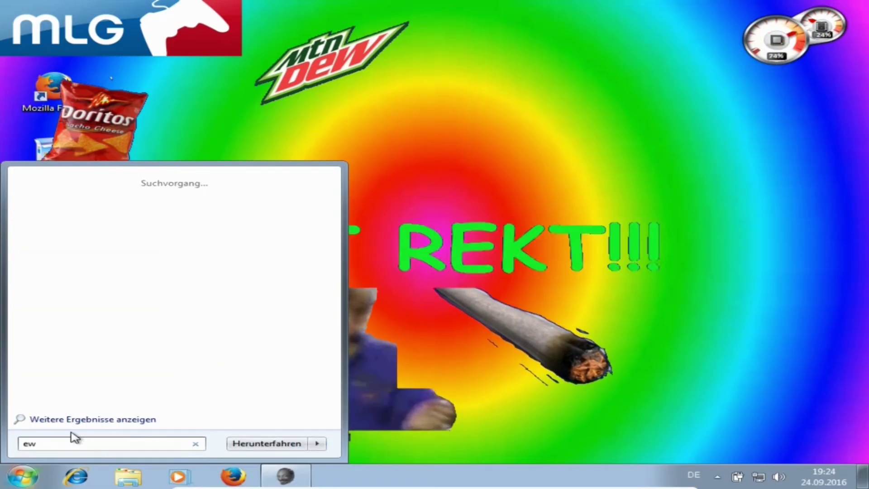
key("BackSpace")
key("BackSpace")
type("wtf")
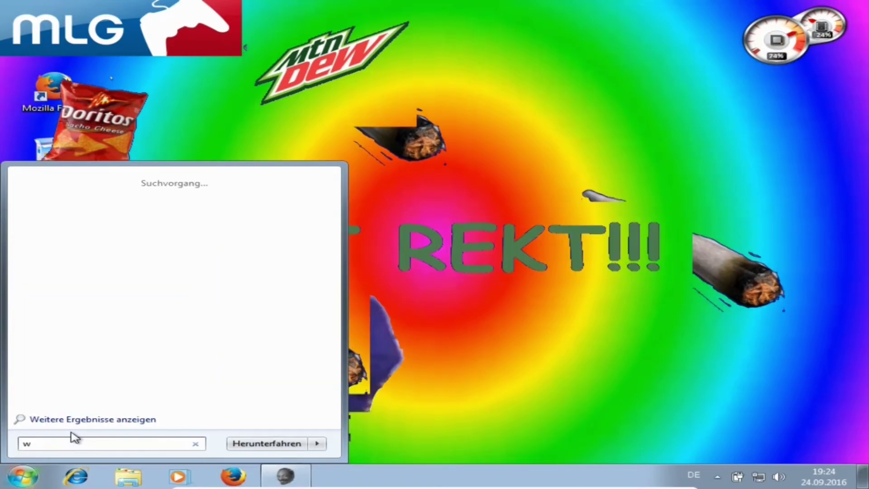
type("?!")
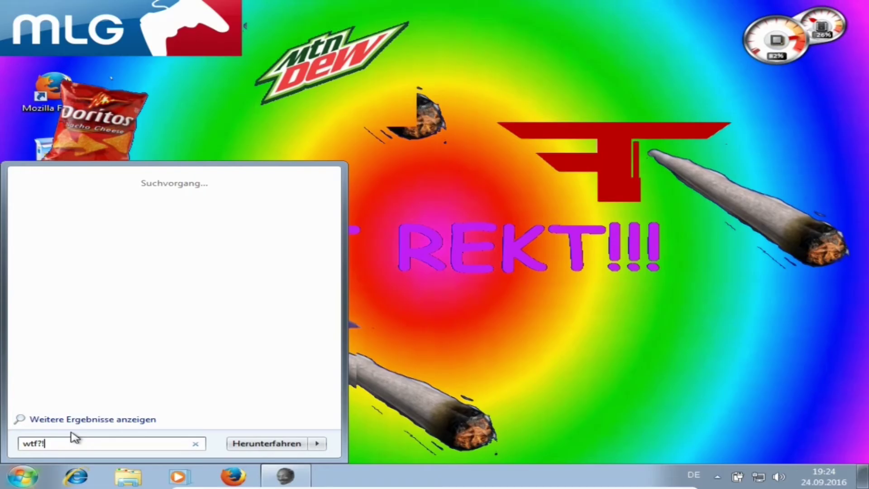
type("?")
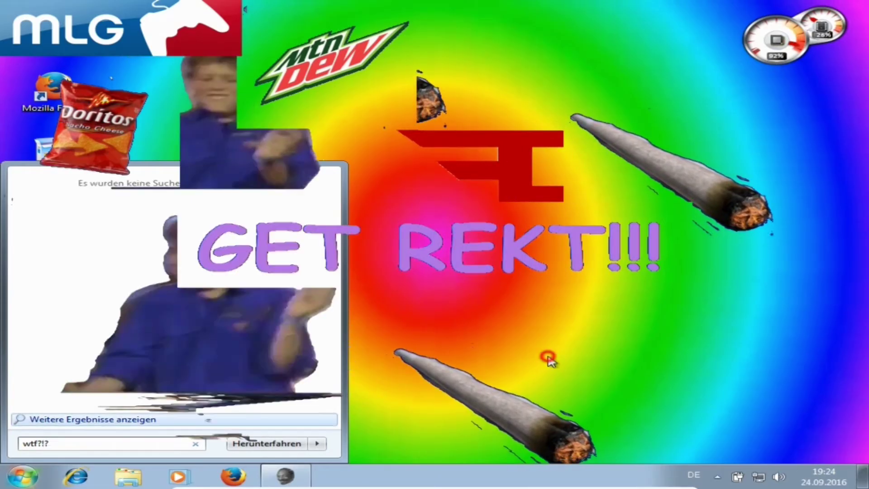
left_click(584, 356)
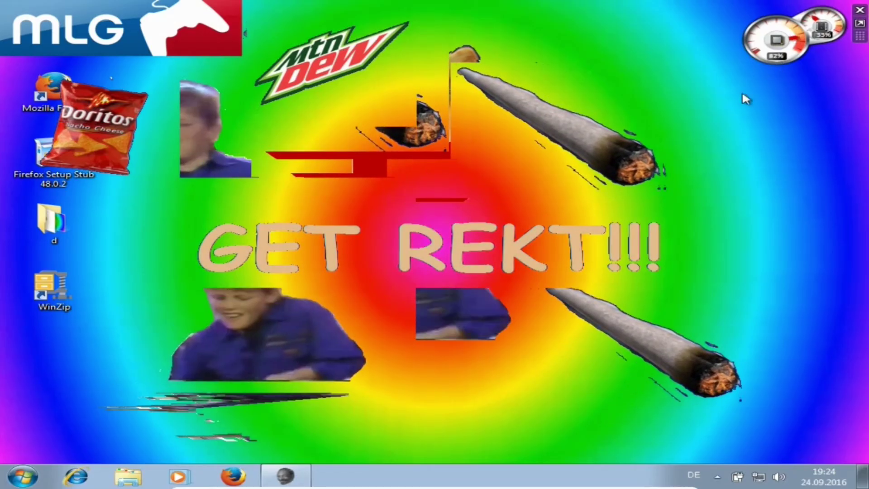
Step: Lower the system volume to slightly above the middle of its range and close the volume control
mouse_move(787, 45)
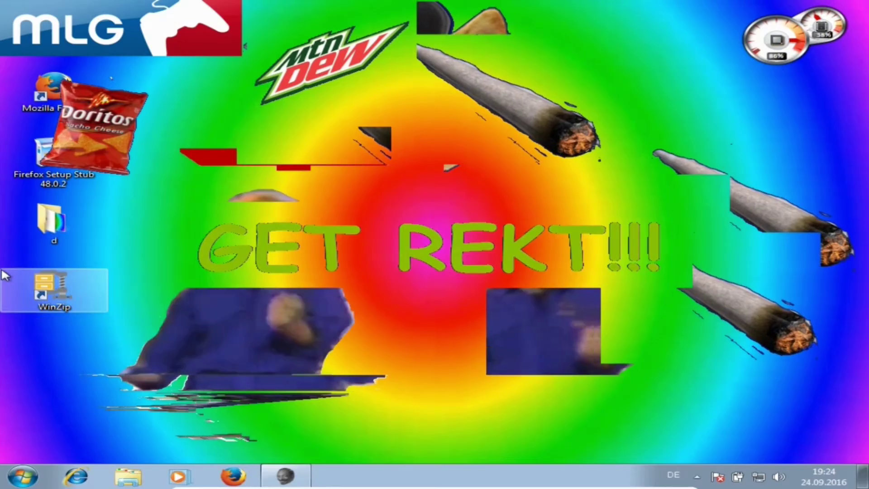
mouse_move(319, 485)
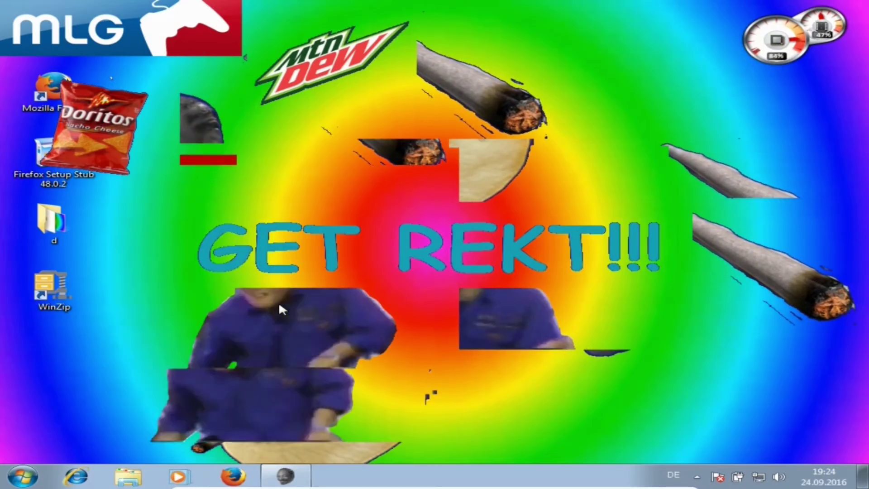
left_click(779, 478)
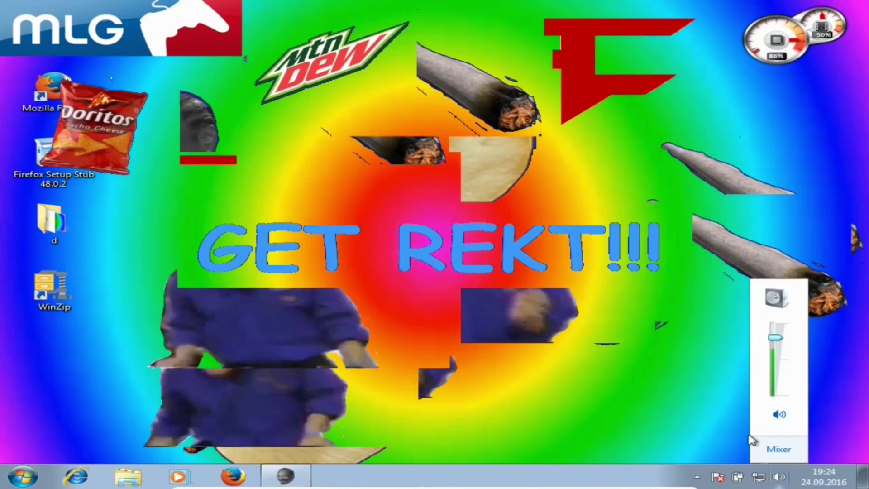
left_click(775, 367)
left_click_drag(774, 373, 775, 352)
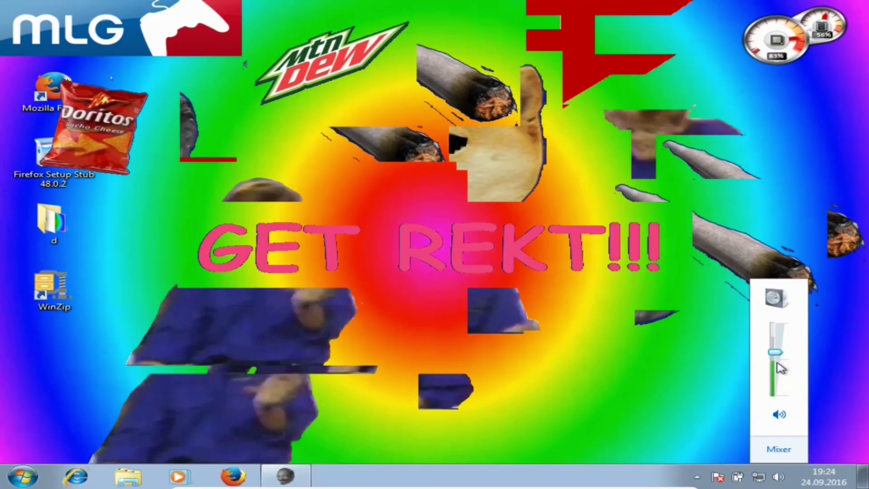
left_click(676, 381)
Step: Reopen folder d from the desktop, start the MLG application a second time, and close the folder window
mouse_move(439, 471)
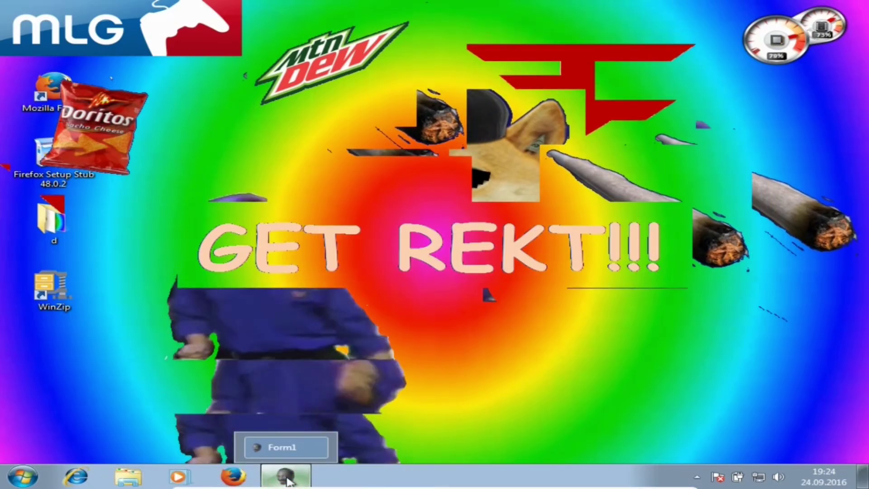
double_click(54, 222)
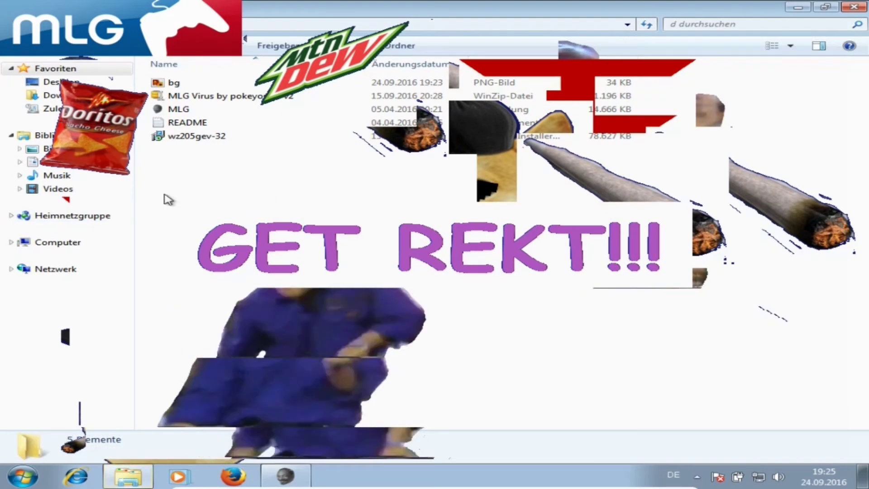
left_click(202, 110)
left_click(202, 109)
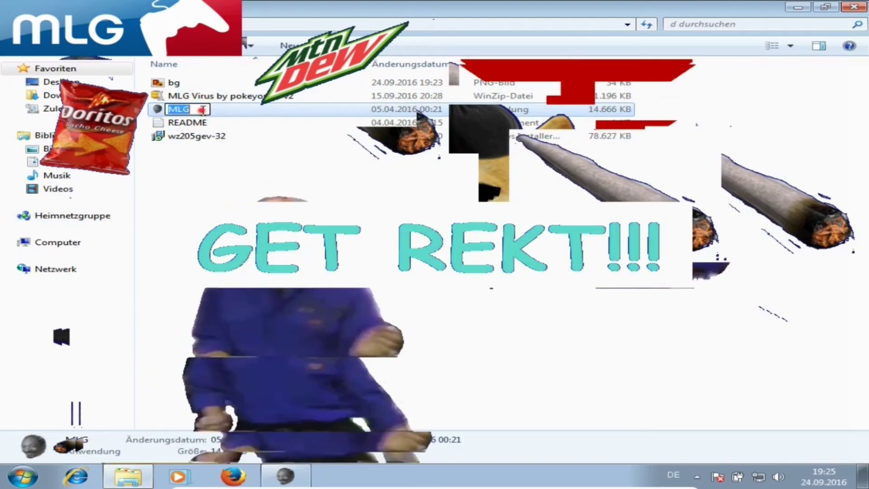
left_click(180, 184)
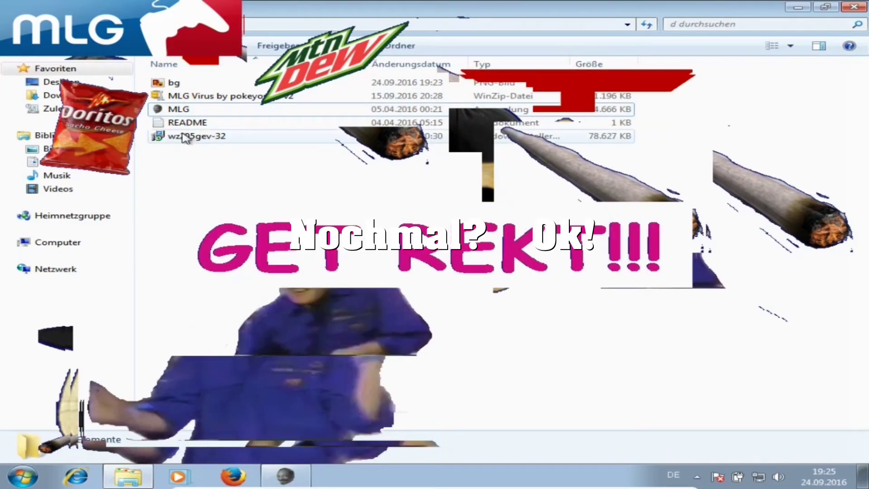
left_click(165, 111)
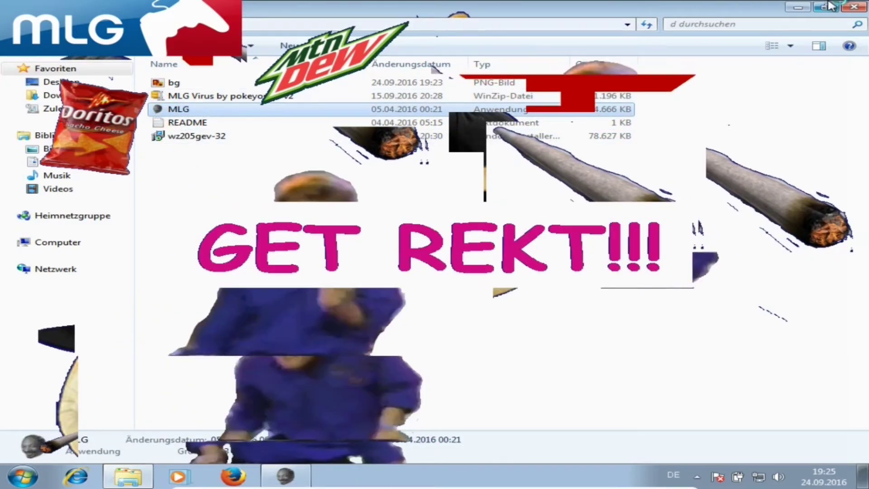
left_click(849, 7)
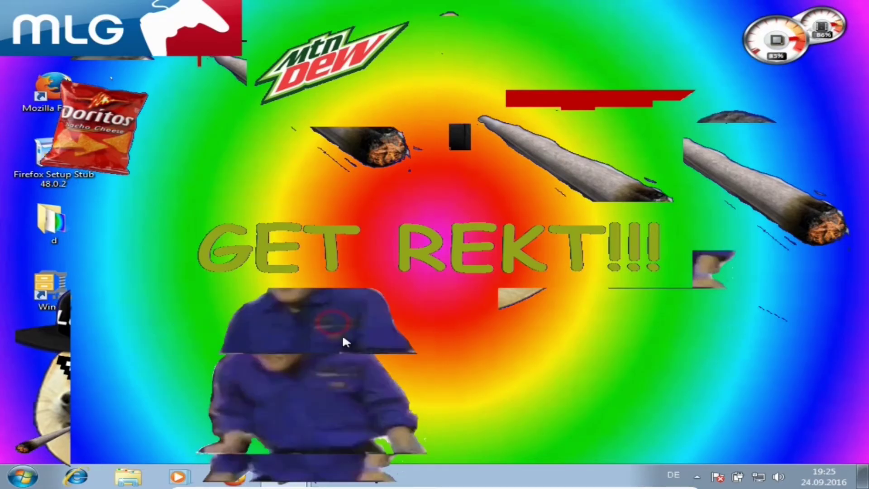
Step: Open the Windows Task Manager and end both running MLG.exe processes
right_click(466, 470)
left_click(507, 422)
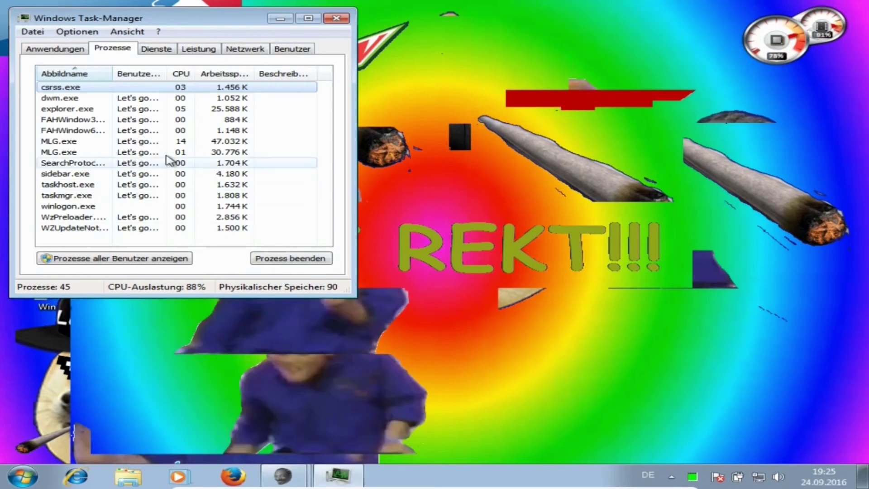
left_click(68, 152)
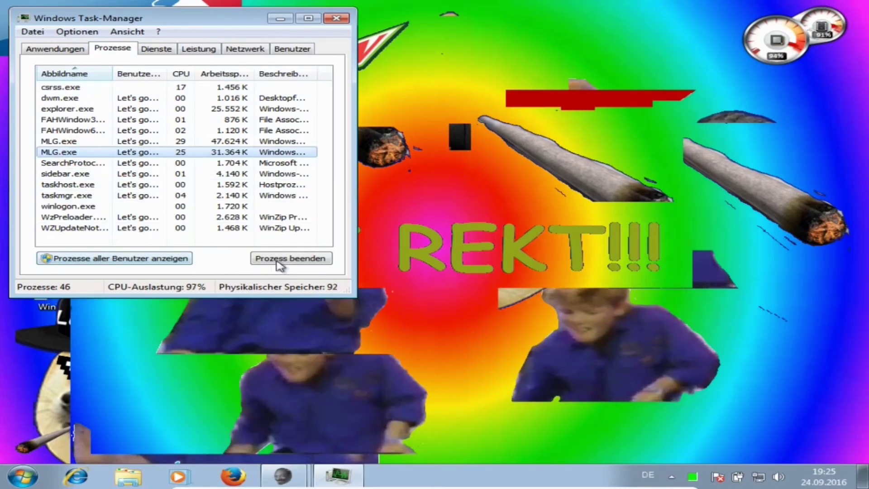
left_click(282, 259)
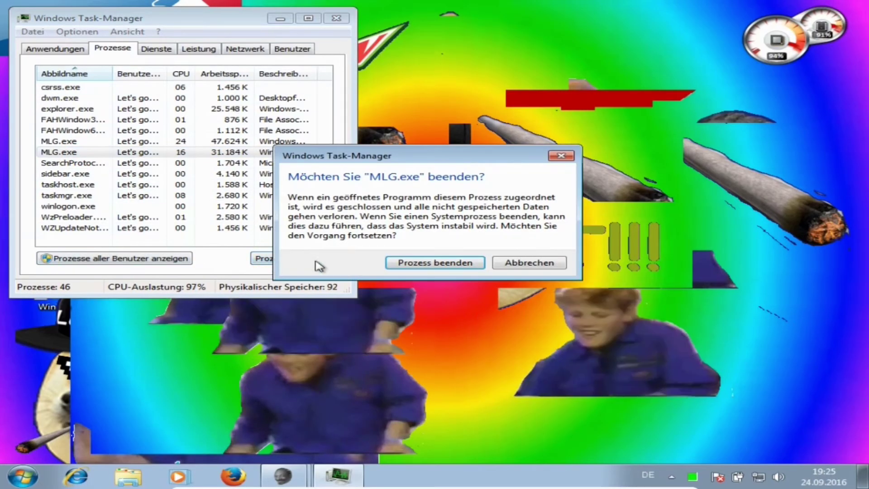
left_click(406, 262)
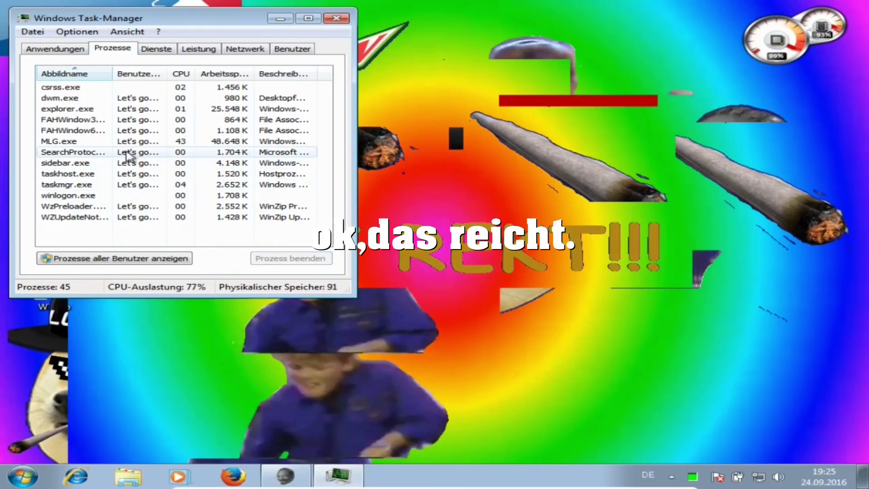
left_click(111, 142)
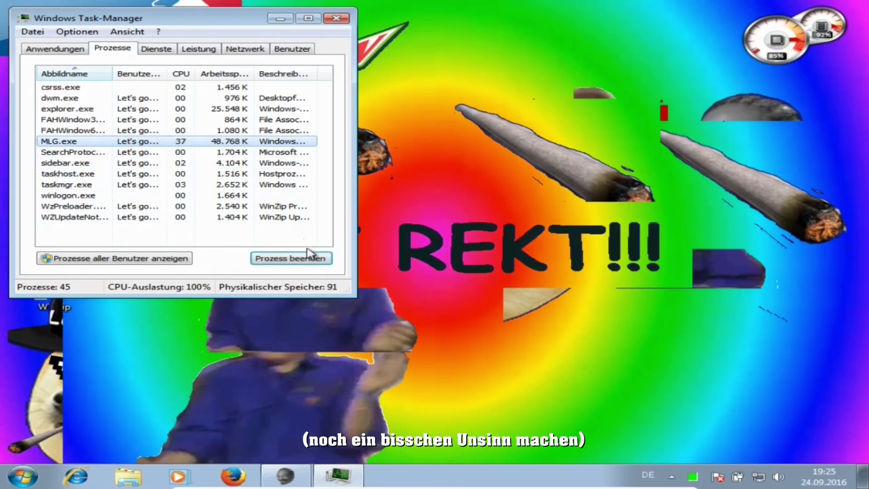
left_click(299, 258)
left_click(423, 267)
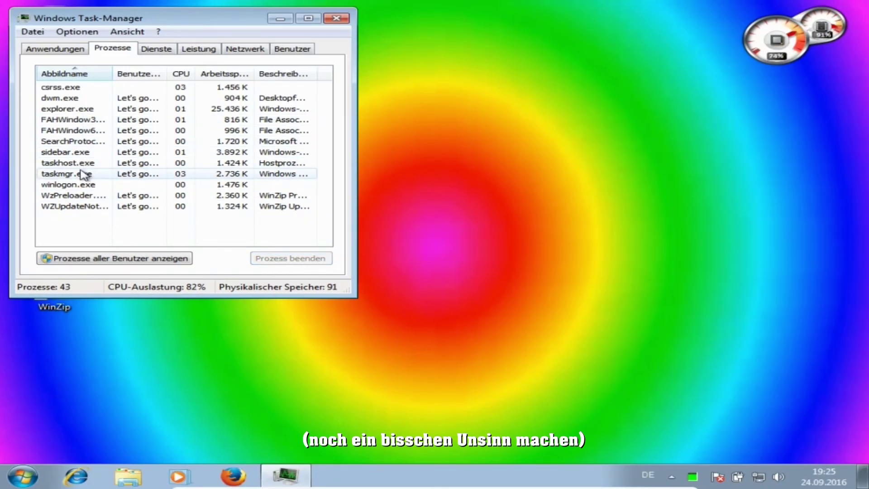
Step: End the taskhost.exe process, and try to end winlogon.exe and open its file location
left_click(265, 261)
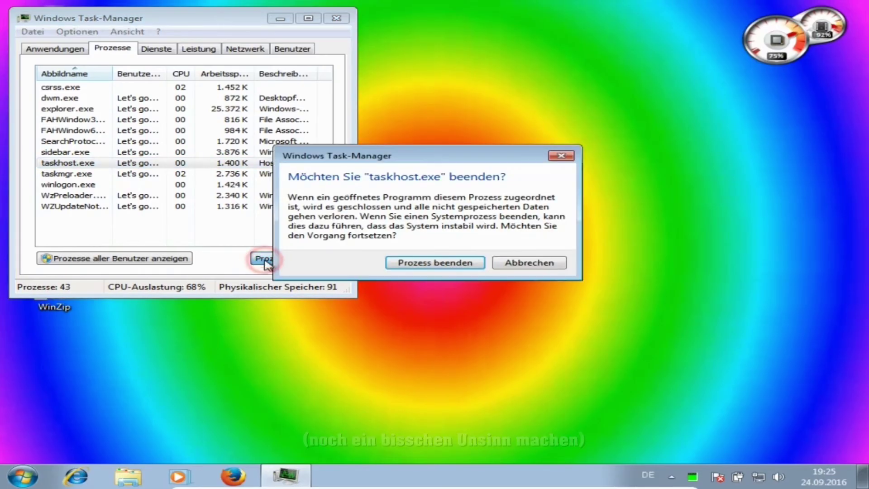
left_click(409, 264)
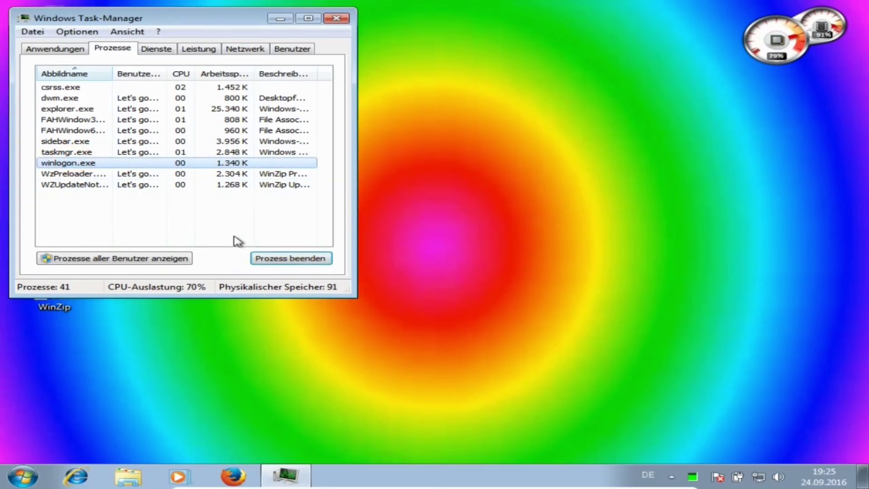
left_click(267, 260)
left_click(402, 267)
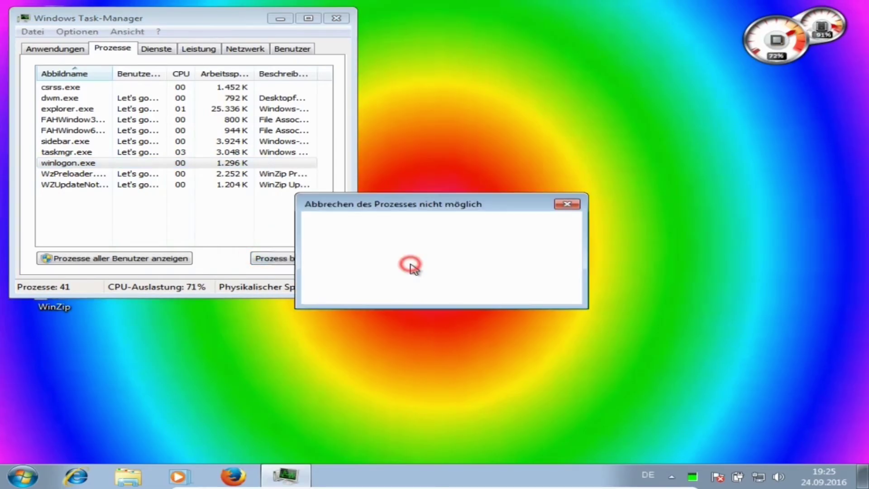
left_click(531, 285)
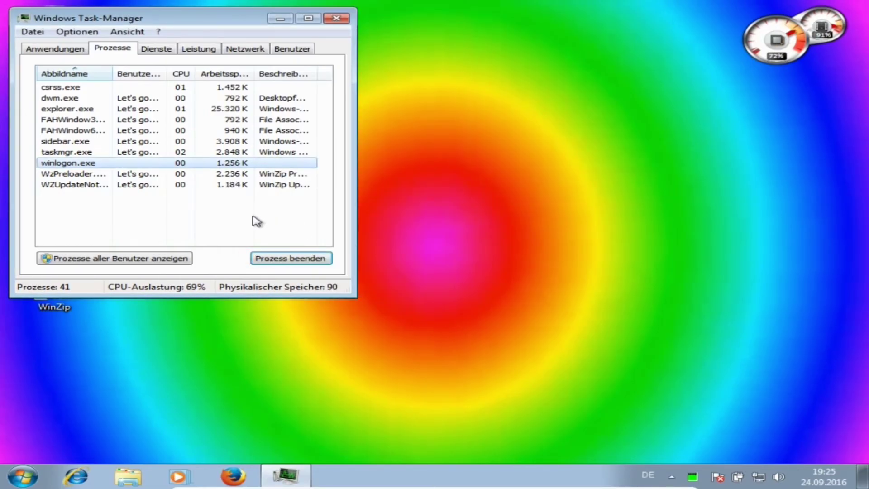
right_click(96, 164)
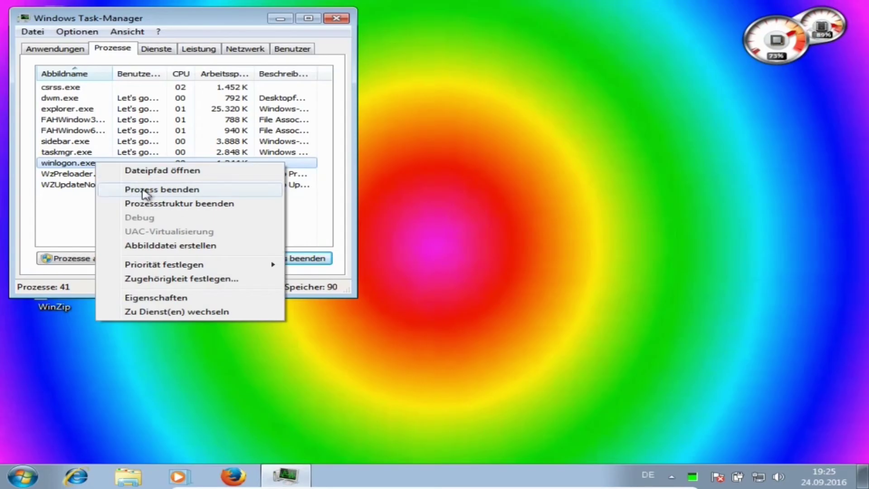
left_click(141, 172)
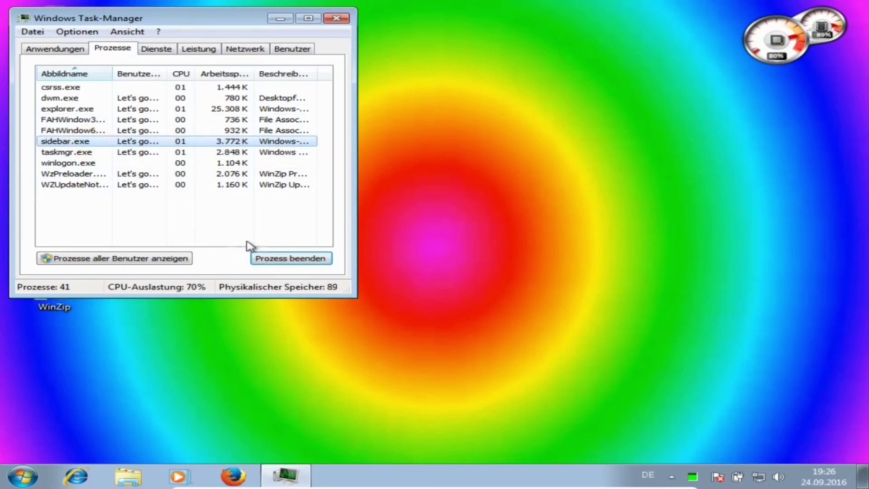
Step: End the sidebar.exe and explorer.exe processes
left_click(291, 259)
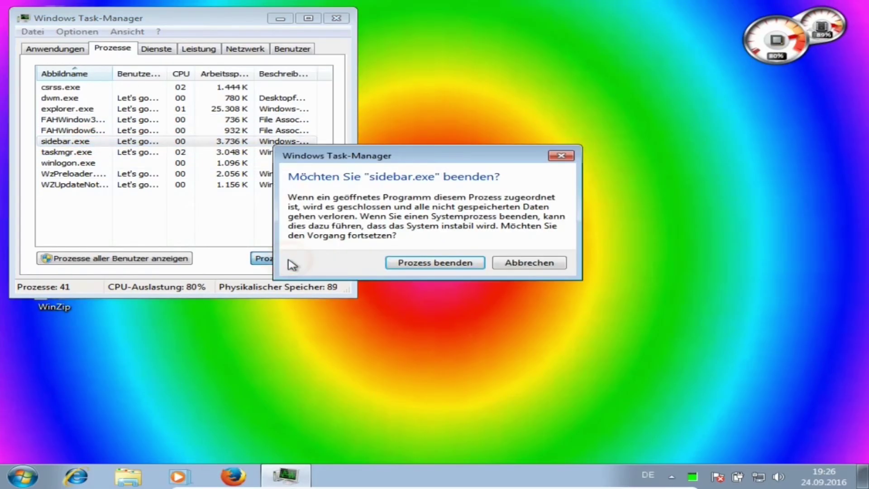
left_click(416, 263)
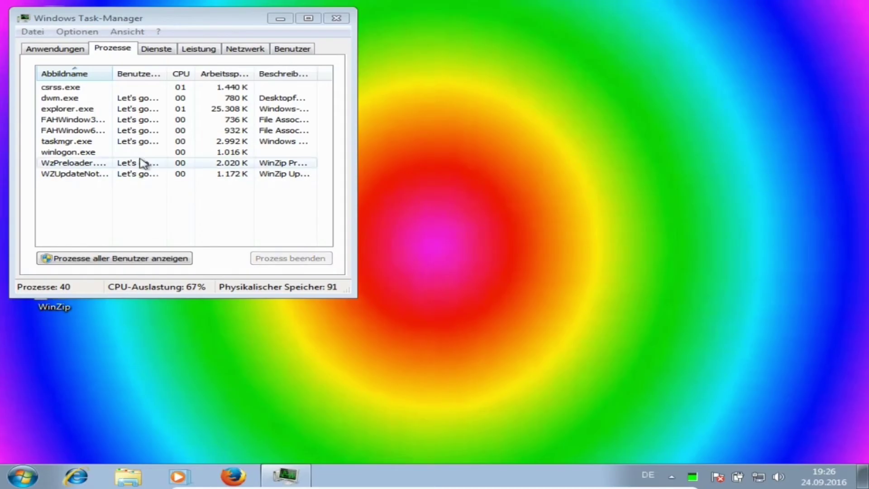
left_click(104, 108)
left_click(303, 263)
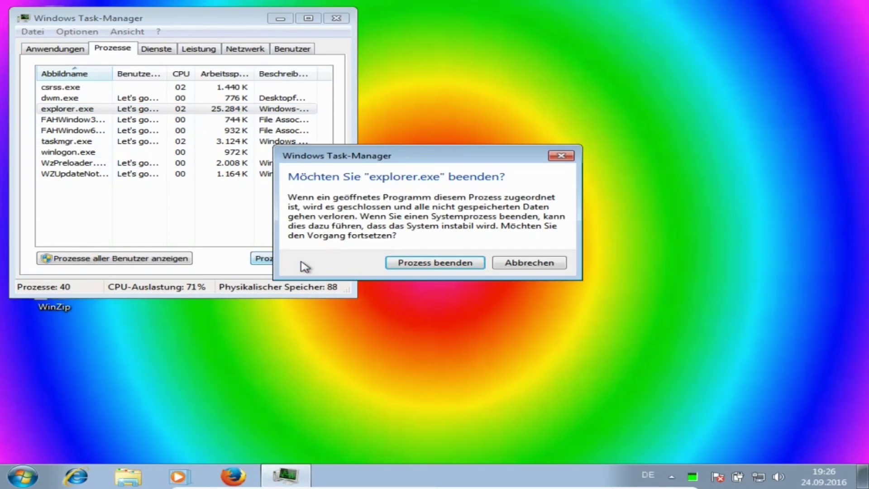
left_click(414, 264)
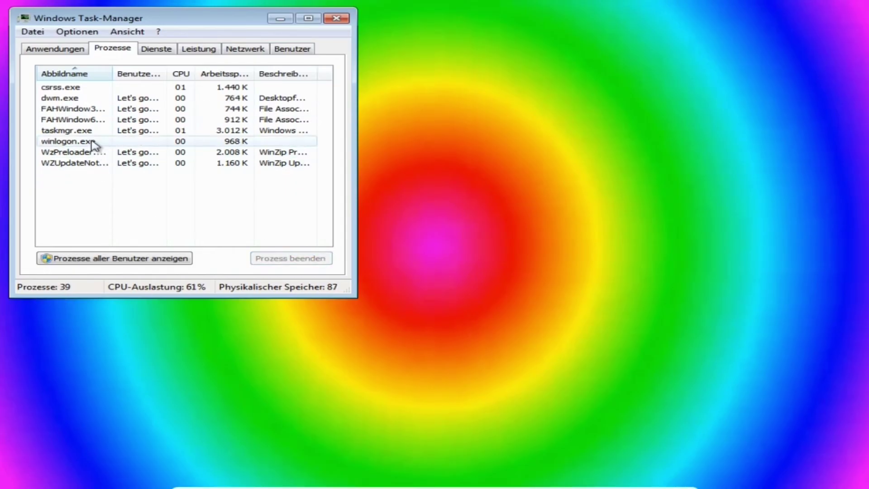
Step: Try to end the csrss.exe process
left_click(264, 256)
left_click(388, 261)
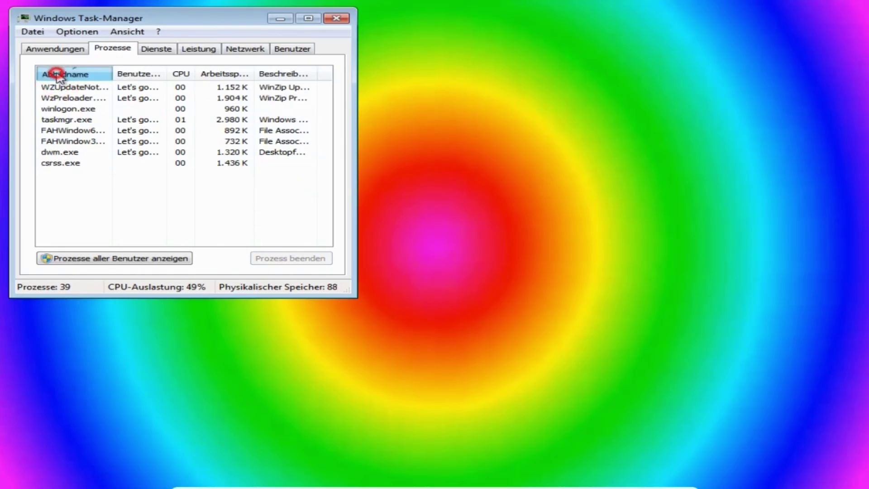
left_click(254, 256)
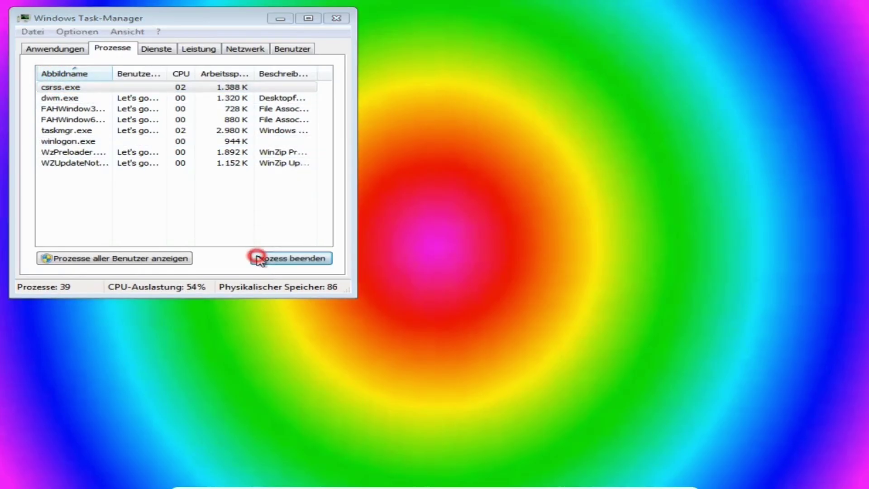
left_click(417, 264)
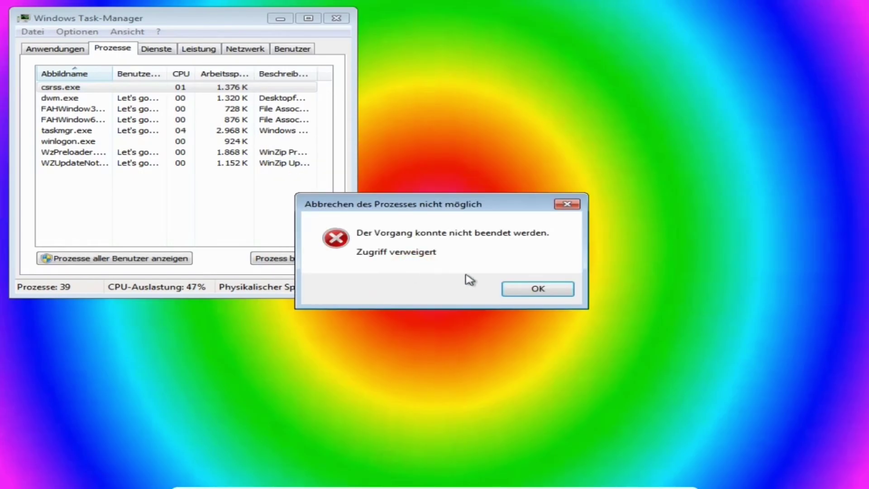
left_click(525, 292)
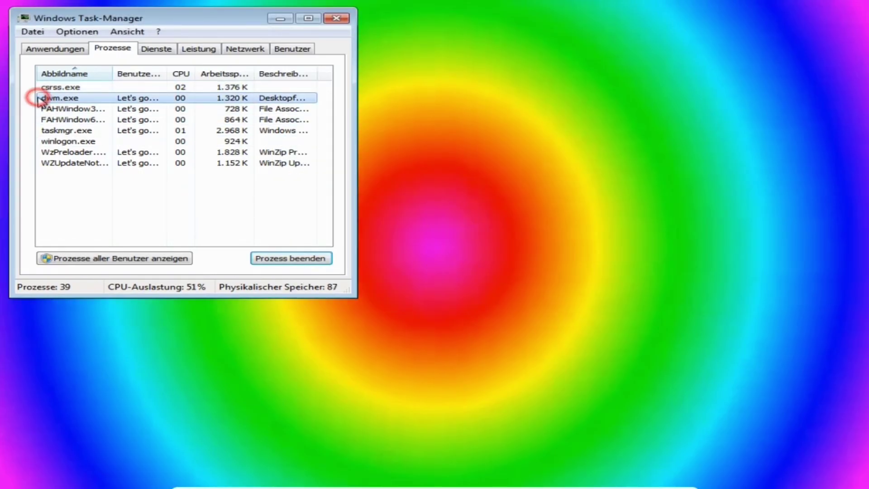
Step: End the dwm.exe process and both FAHWindow processes
left_click(280, 254)
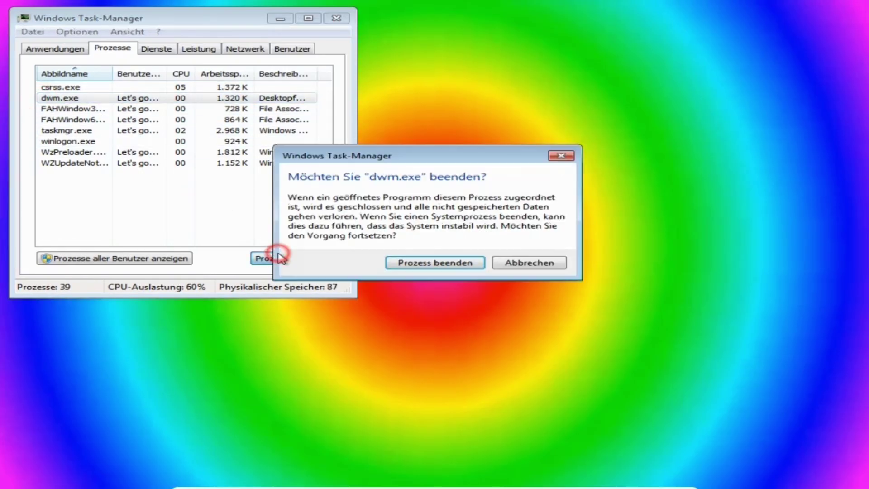
left_click(446, 271)
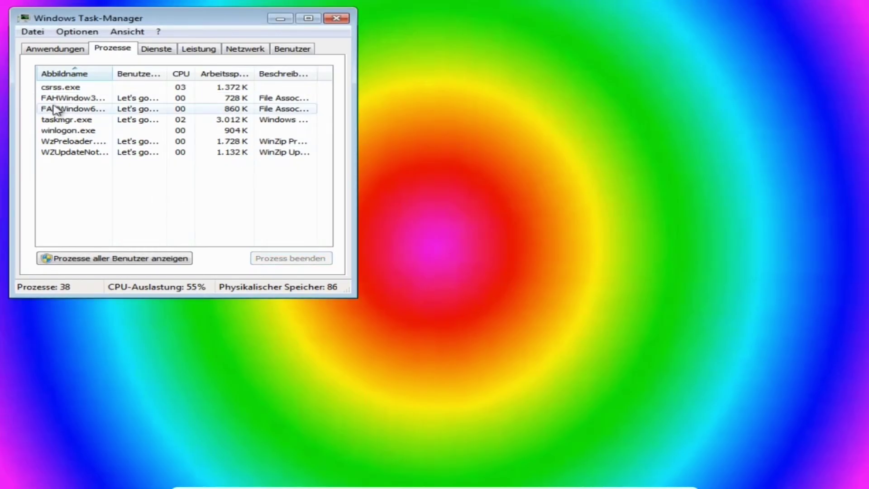
left_click(56, 100)
left_click(268, 257)
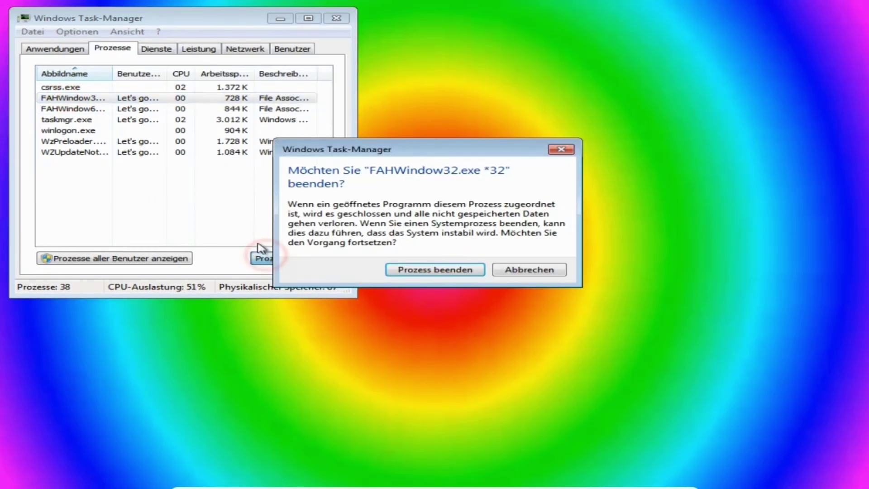
left_click(393, 271)
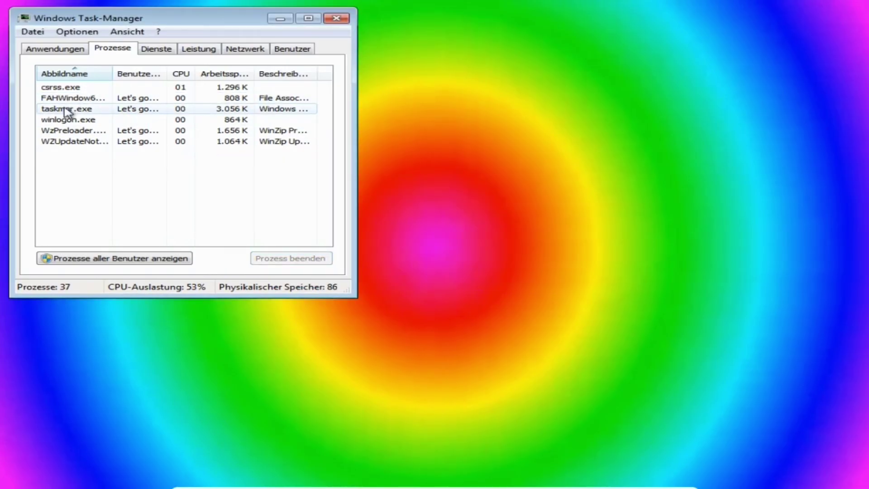
left_click(64, 99)
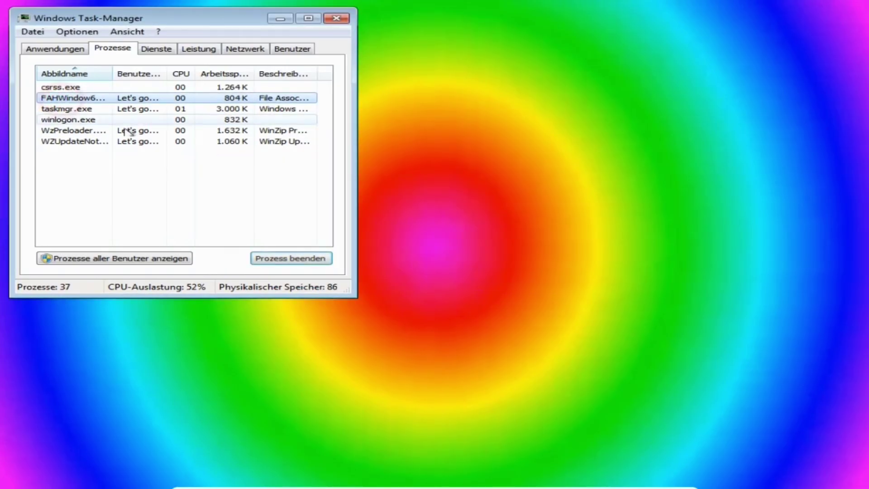
left_click(252, 261)
key("Escape")
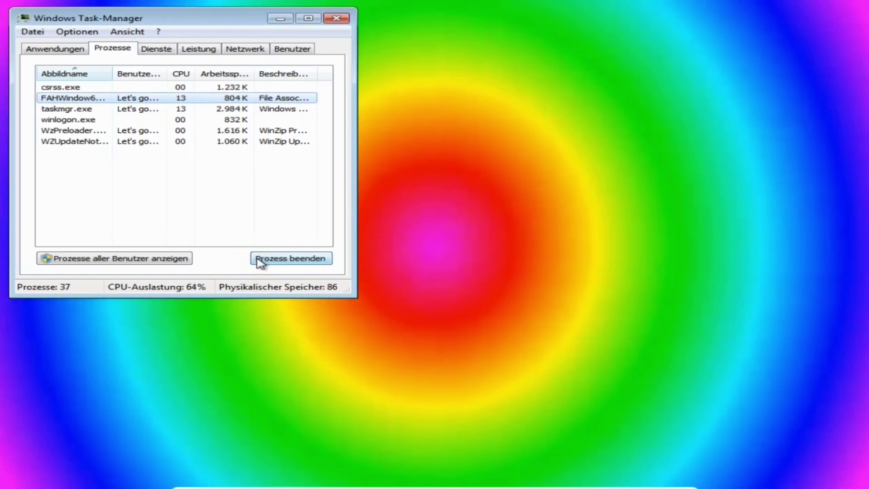
Step: Try to open the file location of winlogon.exe, and move the Task Manager window toward the middle of the screen
left_click(92, 113)
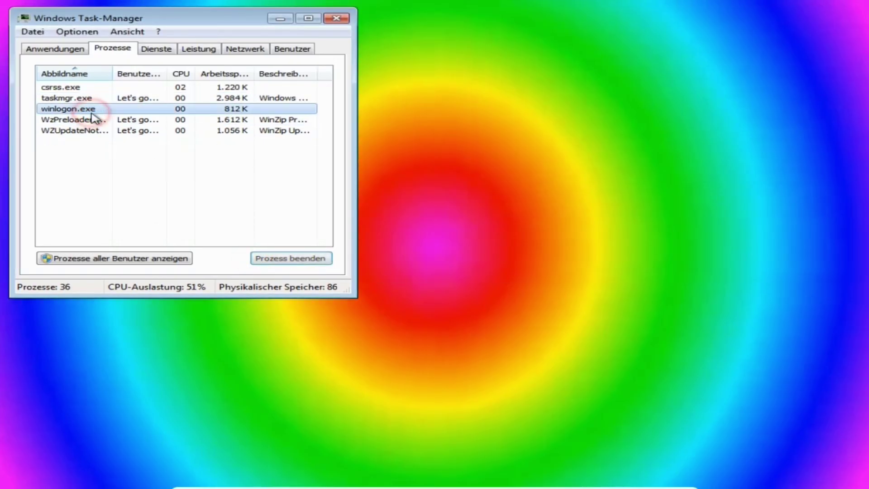
right_click(125, 111)
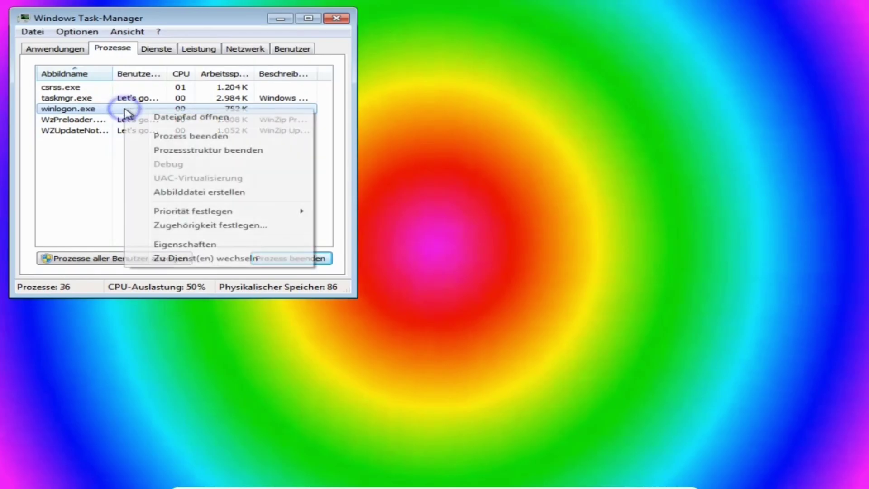
left_click(171, 111)
left_click_drag(177, 21, 473, 104)
Step: Look through the Task Manager's applications, processes, services, performance and network views
left_click(339, 131)
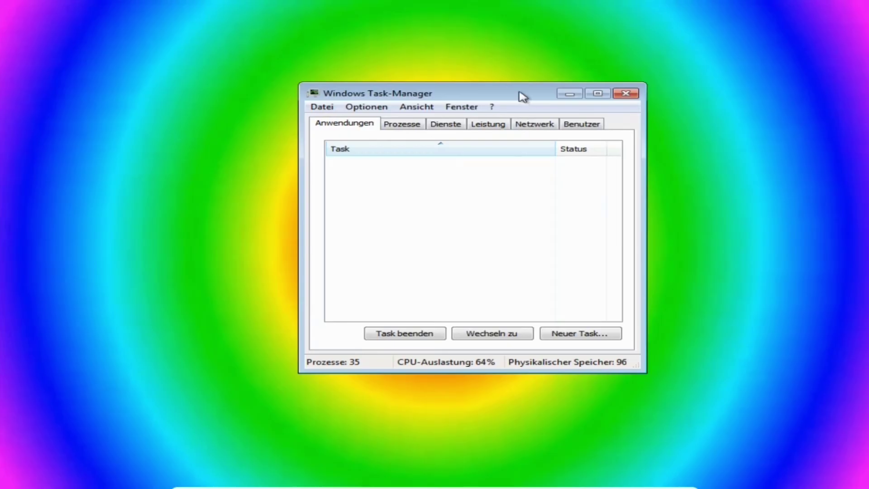
left_click(389, 129)
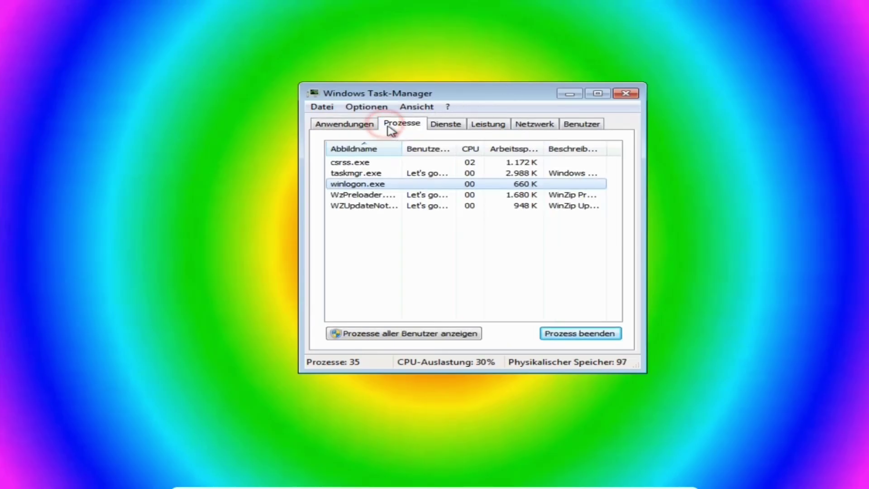
left_click(455, 126)
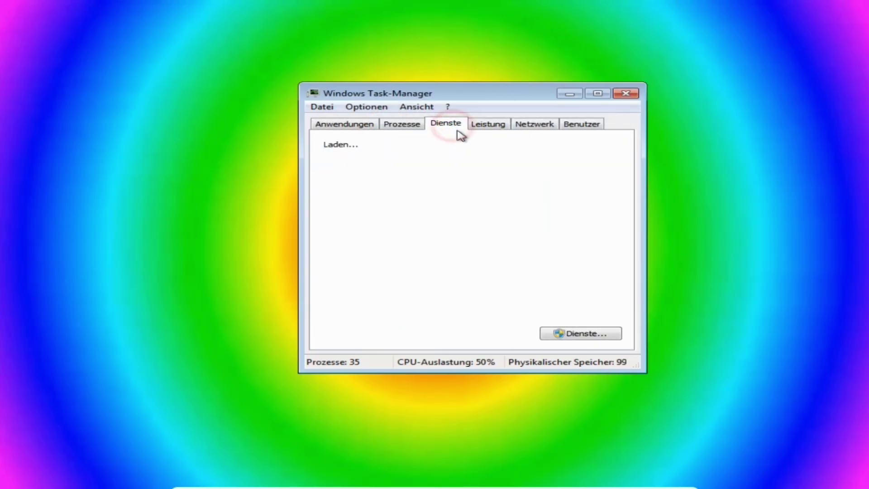
left_click(488, 129)
left_click(524, 129)
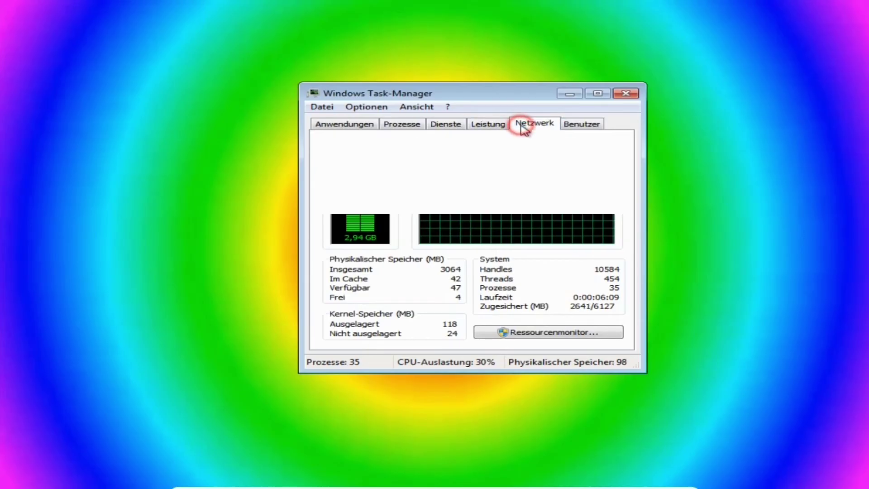
Step: Disconnect the active console user's session from the Task Manager's user list
left_click(589, 121)
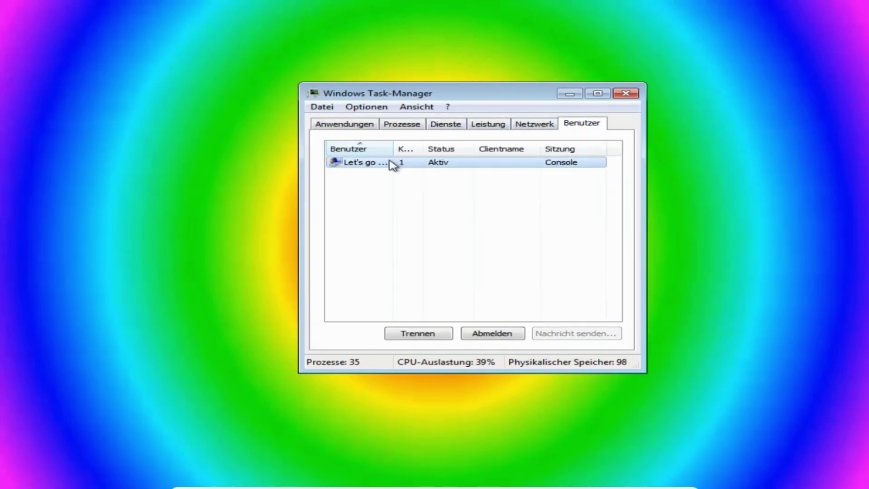
left_click(429, 334)
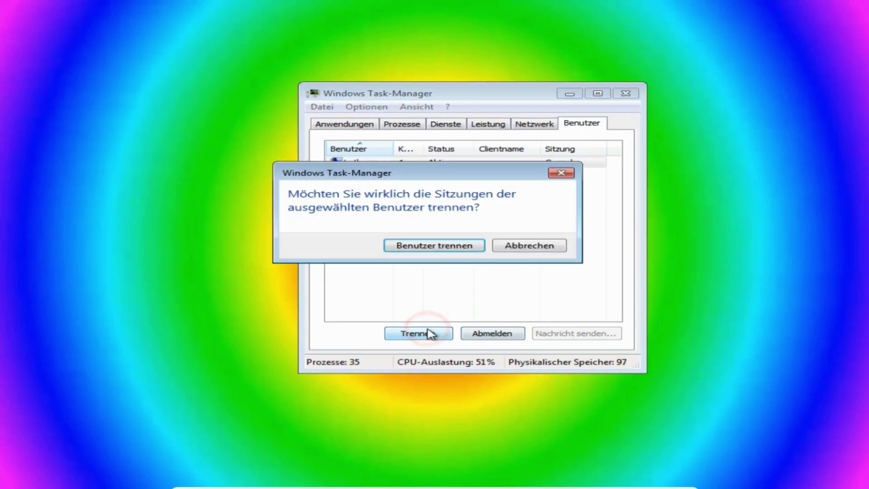
left_click(455, 249)
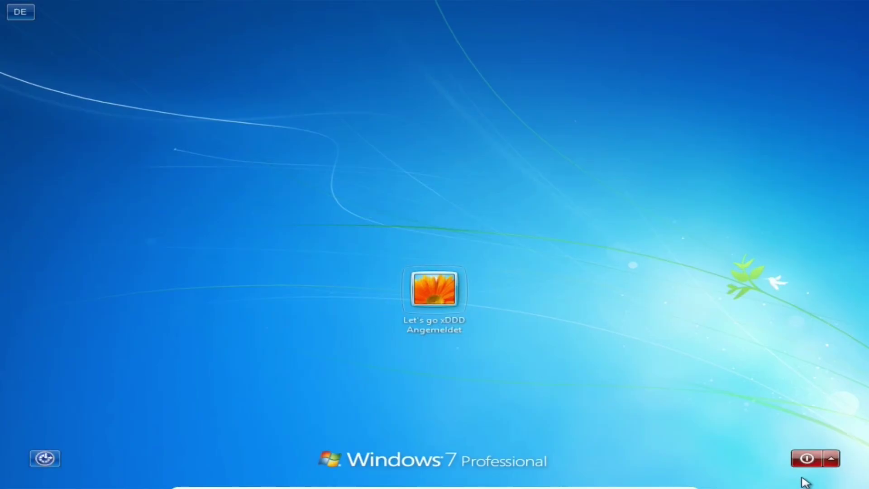
Step: Shut down the computer from the Windows logon screen, continuing although a user is still logged on
left_click(828, 460)
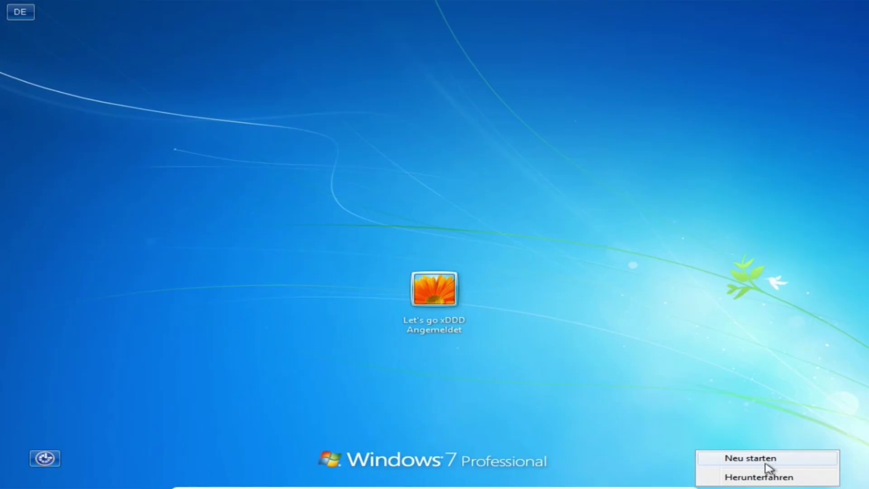
left_click(740, 478)
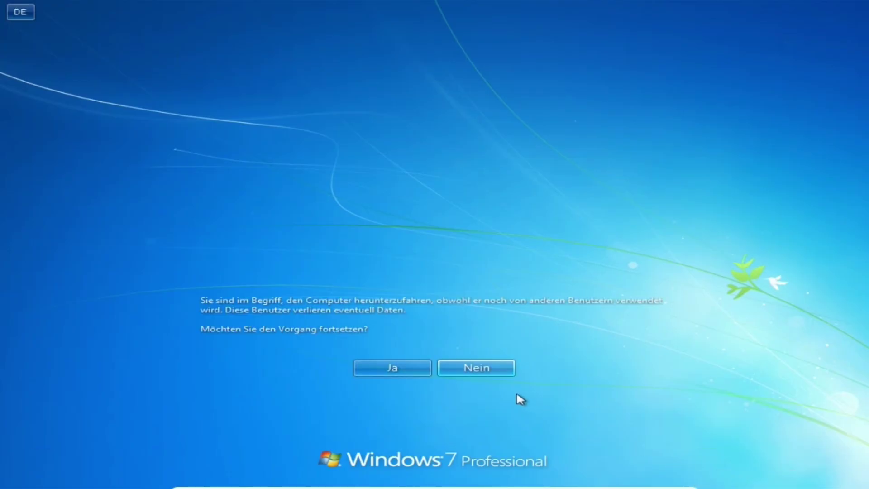
left_click(409, 362)
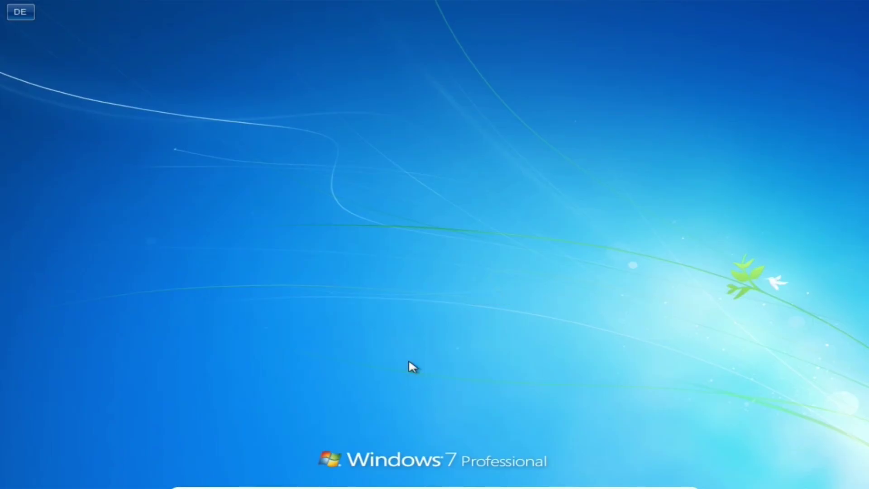